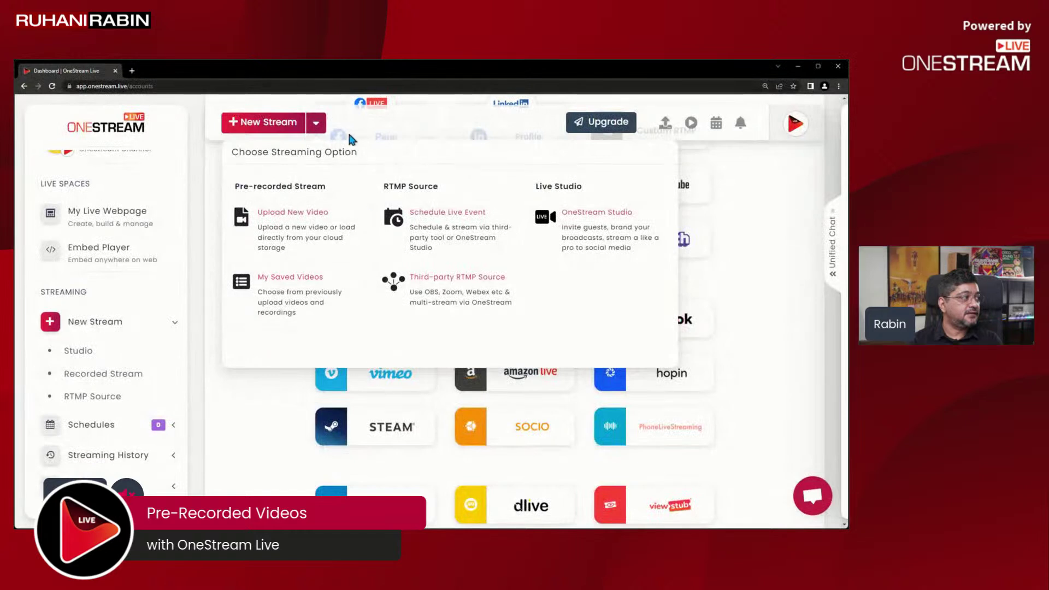
Open the new recorded stream page and bring its video upload and cloud import options into view
click(239, 439)
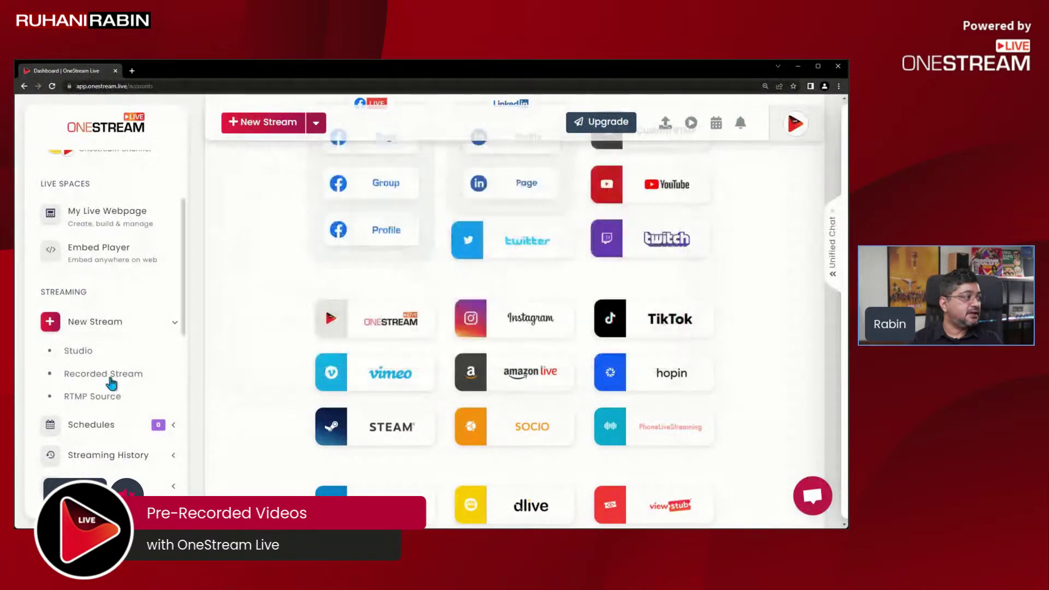
click(117, 326)
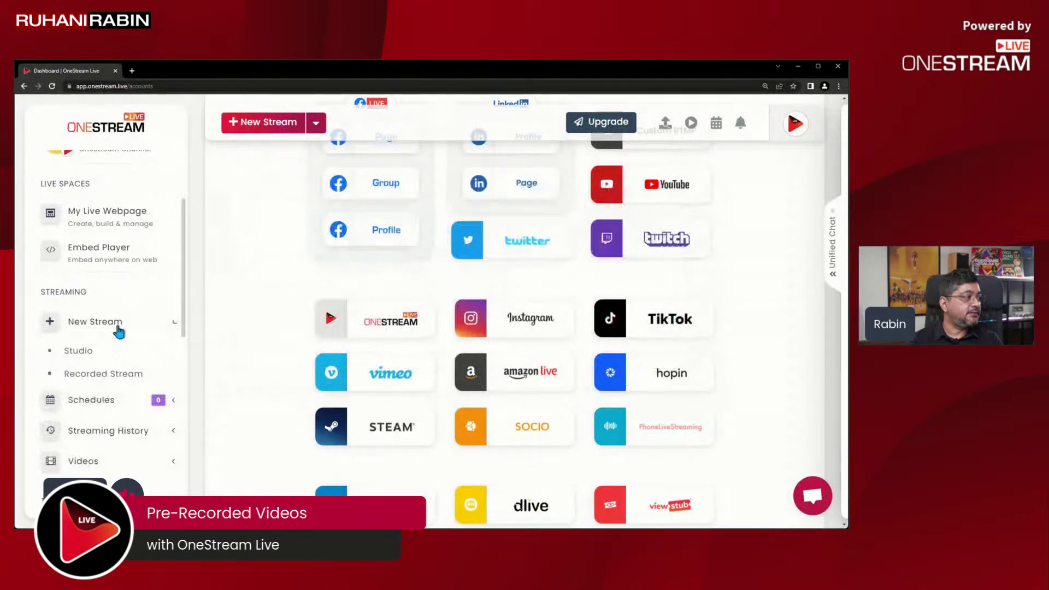
click(117, 326)
click(125, 380)
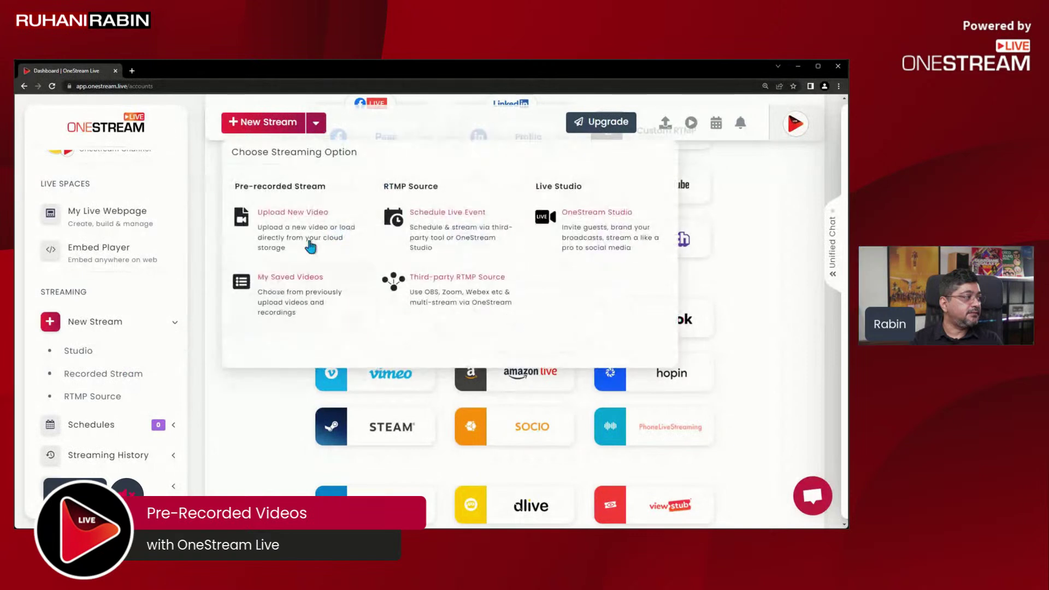
click(110, 376)
scroll(127, 381, down, 3)
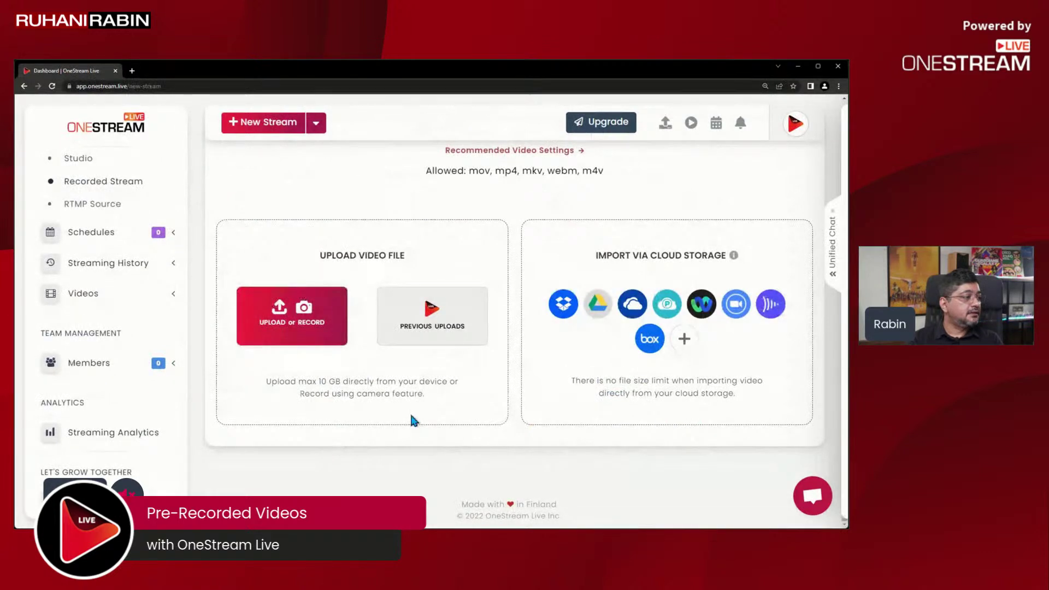
Choose HMWP2.mp4 from the previous uploads and continue to its stream details
click(389, 317)
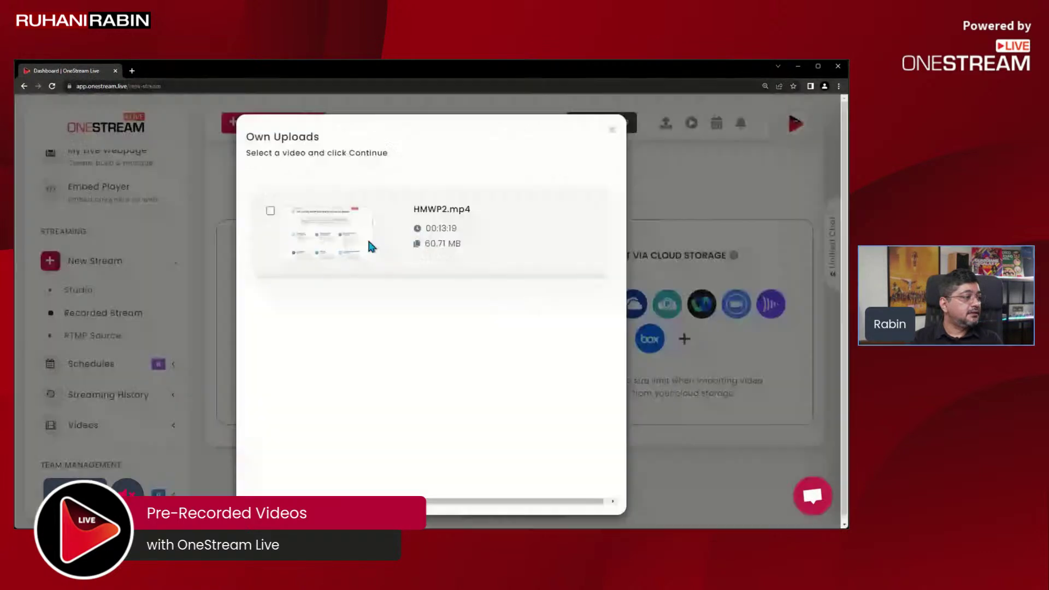
click(270, 211)
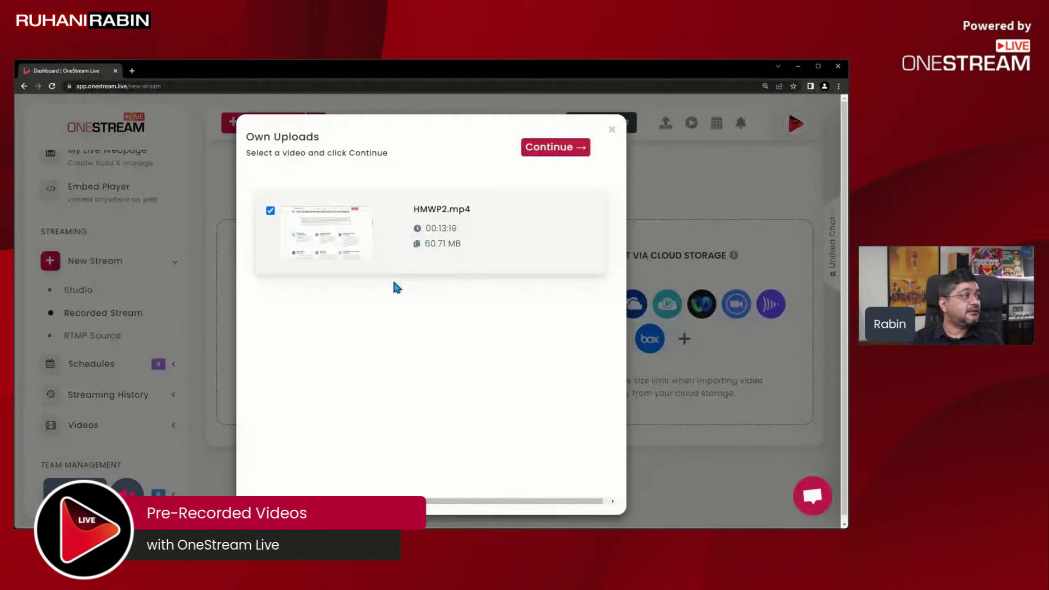
key(Return)
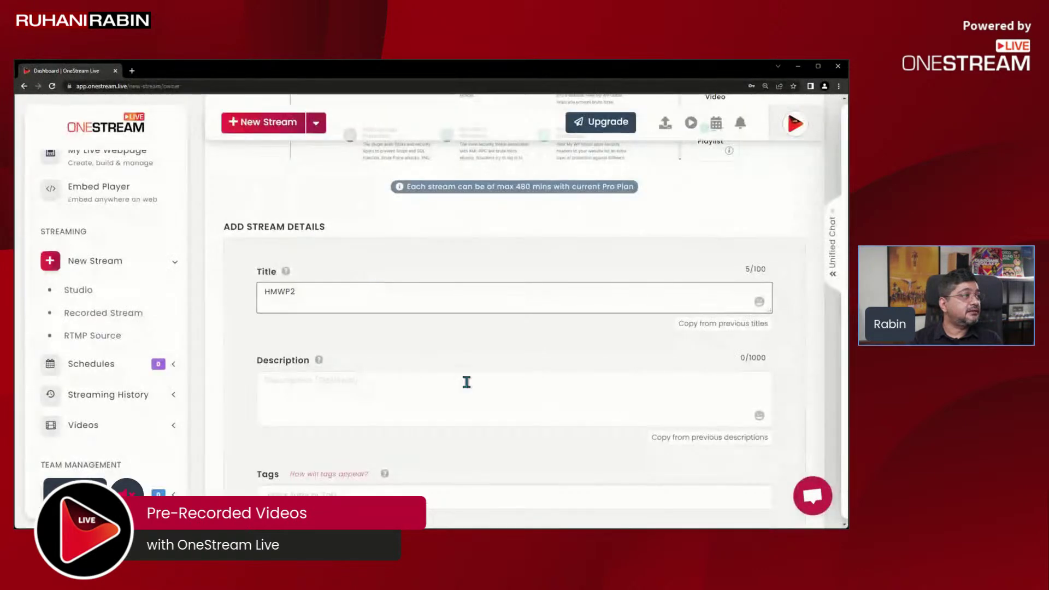
Examine the stream's description, schedule date and time, and the optional advanced settings, including 180° or 360° video, VOD deletion and DVR
click(450, 392)
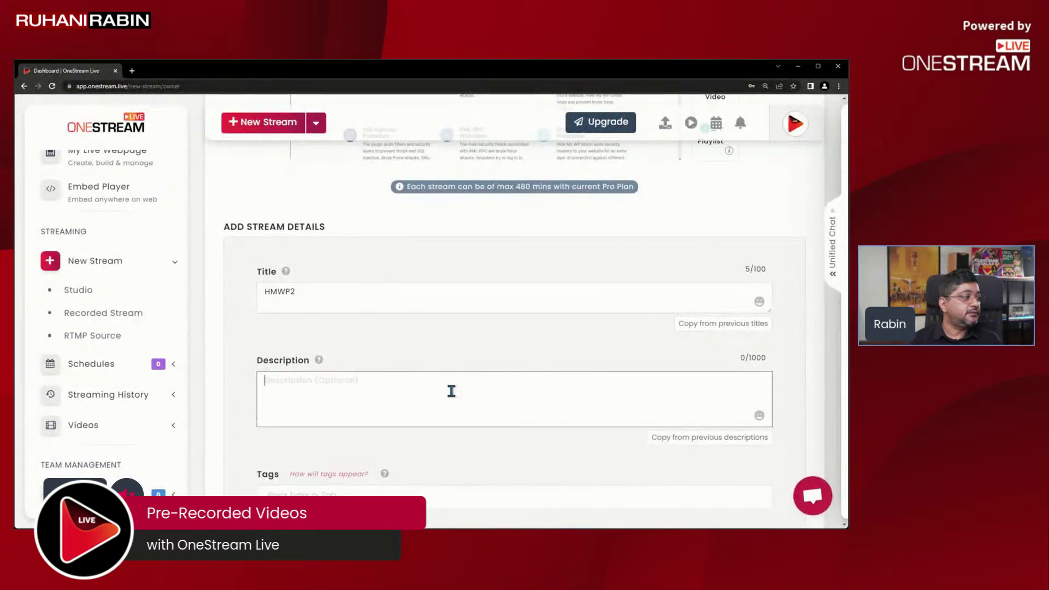
scroll(451, 391, down, 7)
click(437, 349)
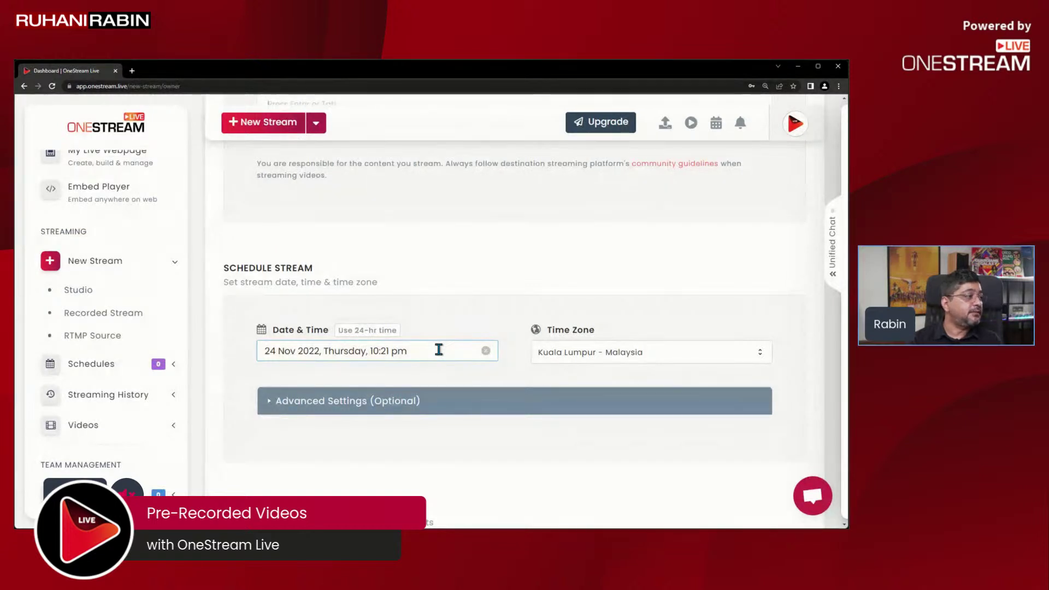
click(406, 401)
scroll(569, 429, down, 4)
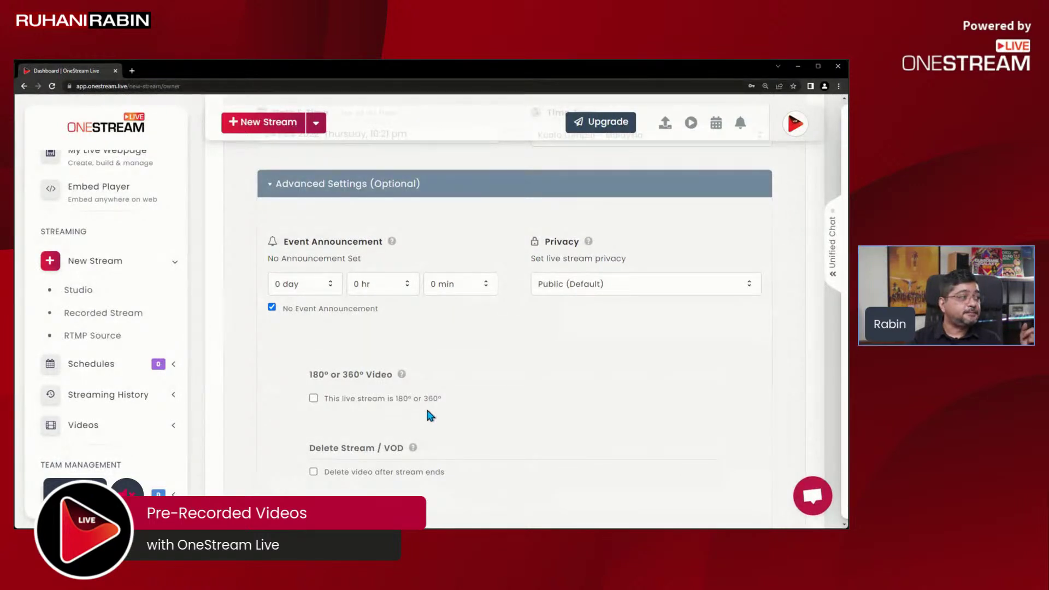
mouse_move(403, 375)
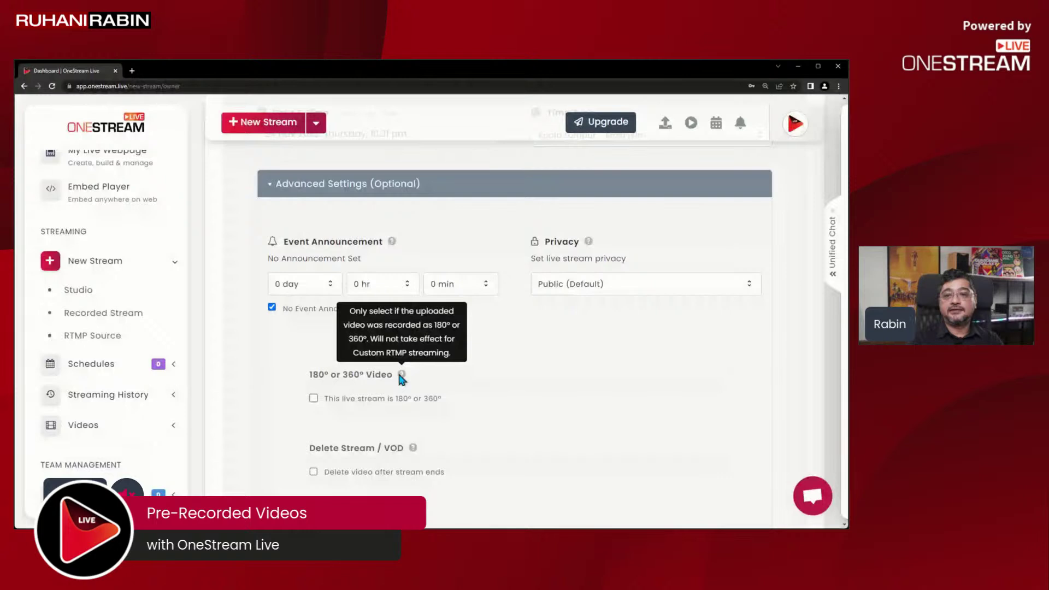
scroll(461, 354, down, 2)
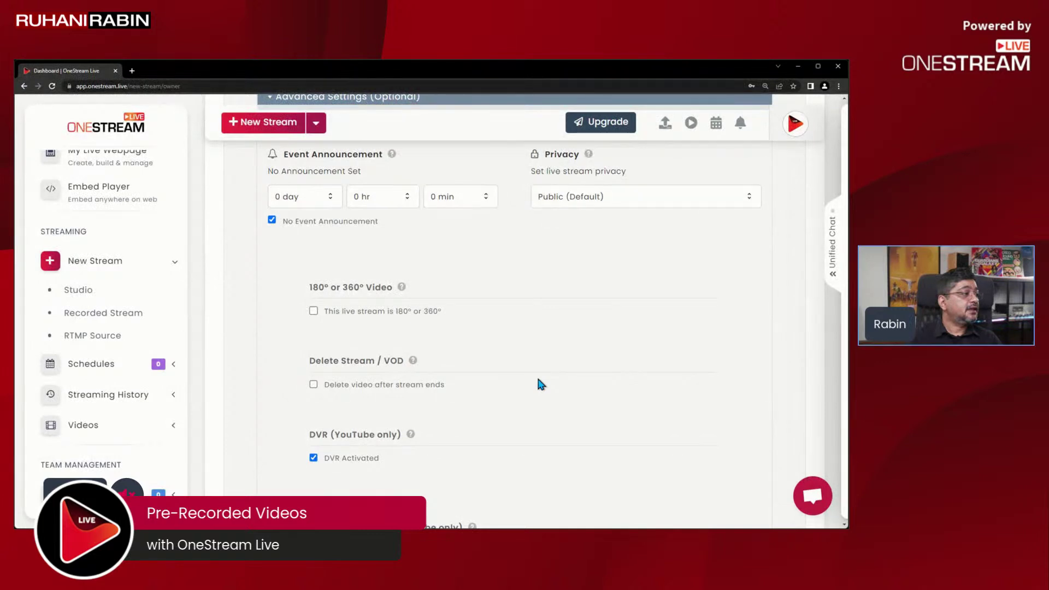
scroll(541, 384, down, 2)
mouse_move(413, 308)
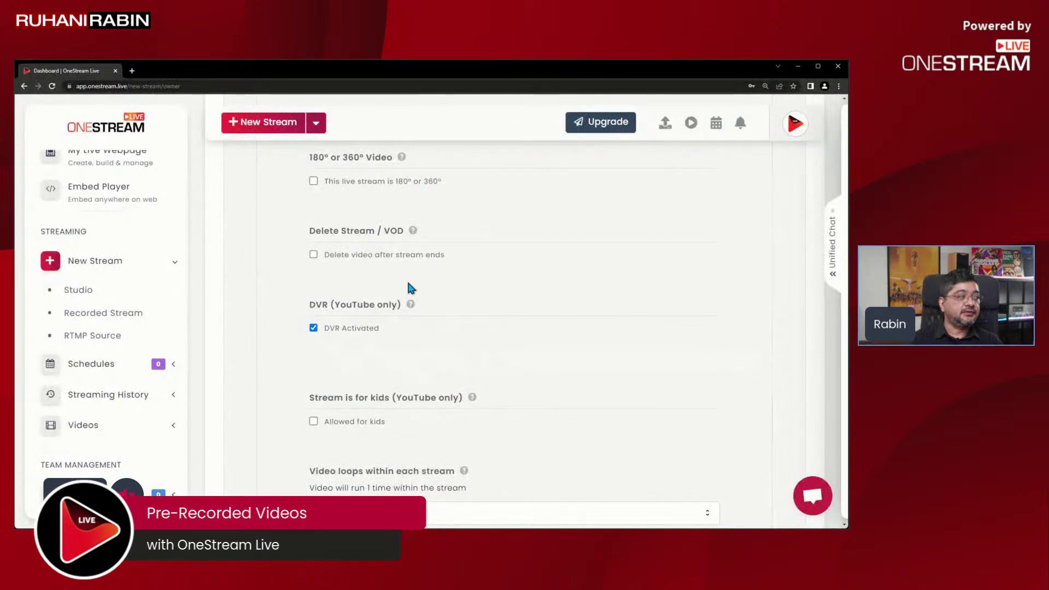
scroll(407, 283, down, 2)
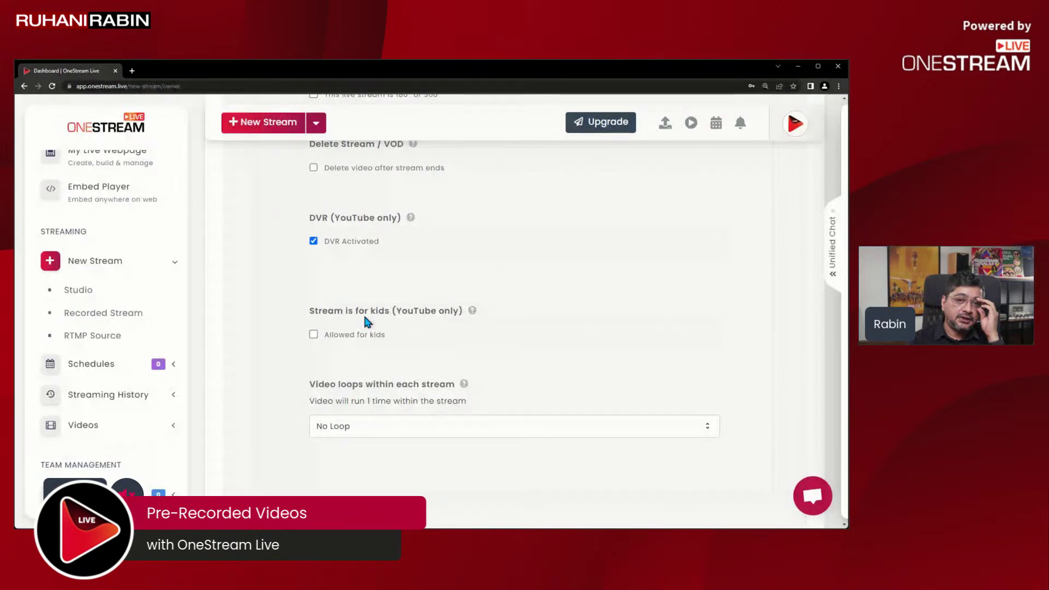
Set the video loops within each stream to 1 and select the connected social account as the destination
scroll(363, 313, down, 2)
click(544, 337)
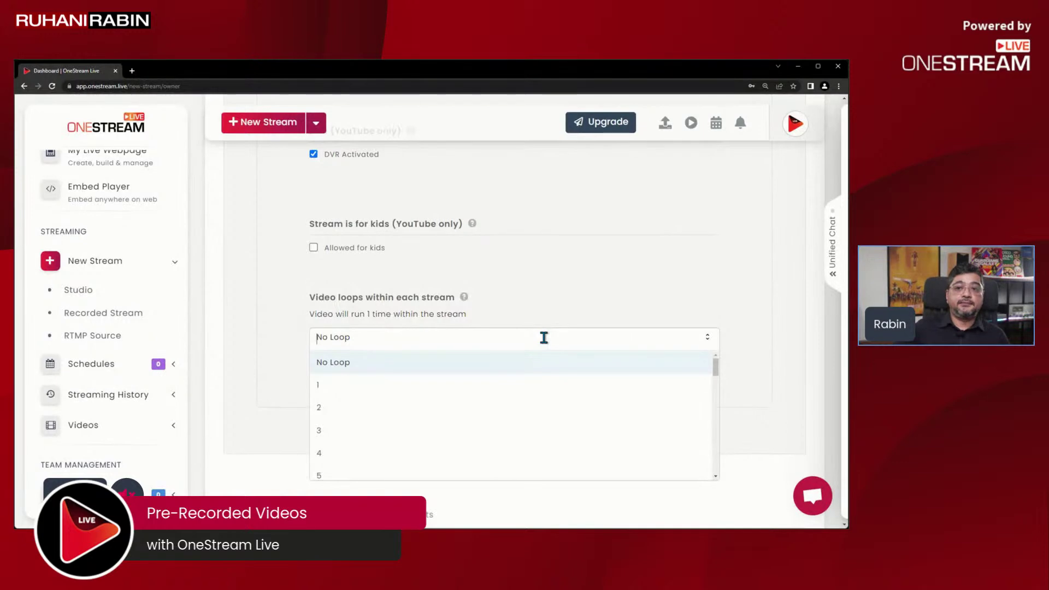
click(442, 385)
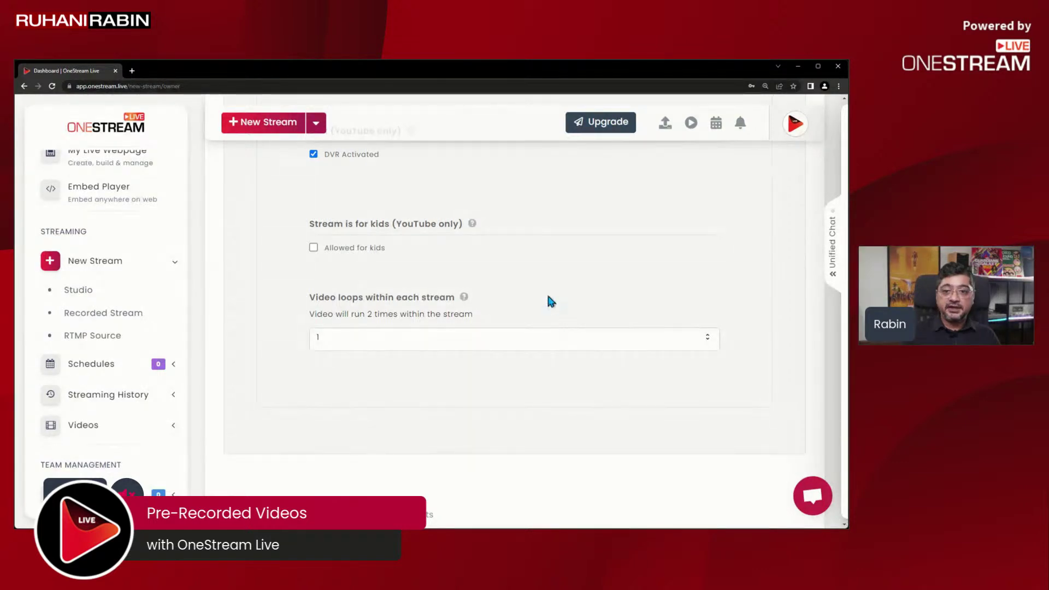
scroll(524, 363, down, 5)
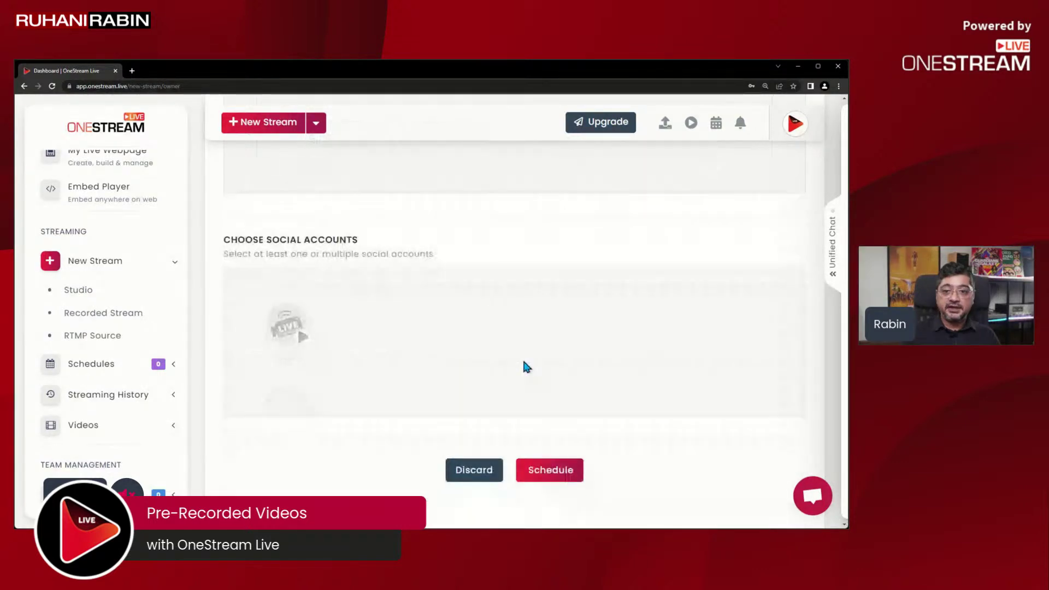
click(293, 334)
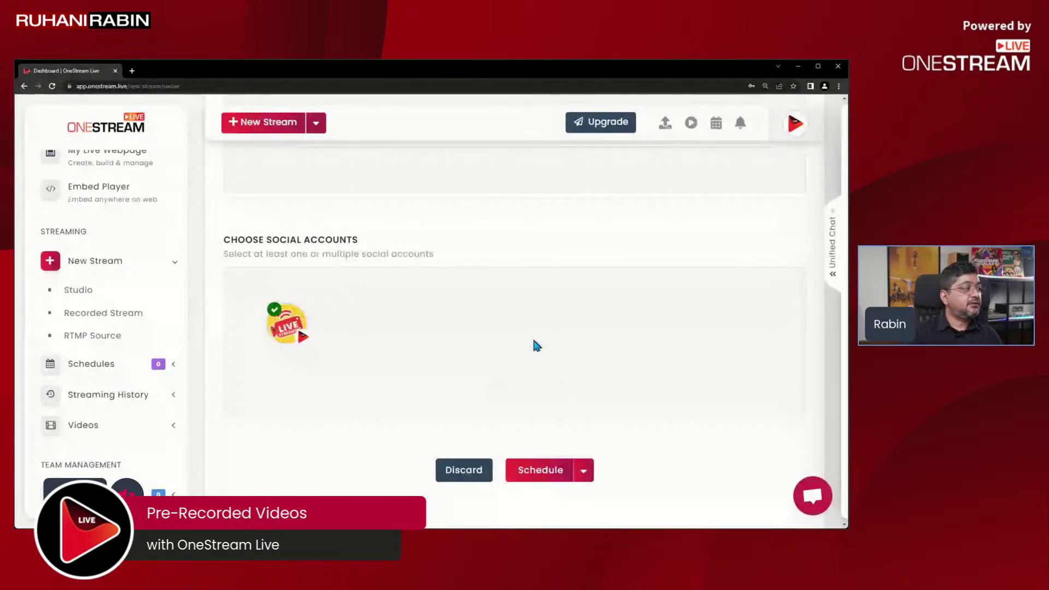
Open the advanced scheduling options and set the stream to republish regularly every 1 days, up to 1 times
click(583, 470)
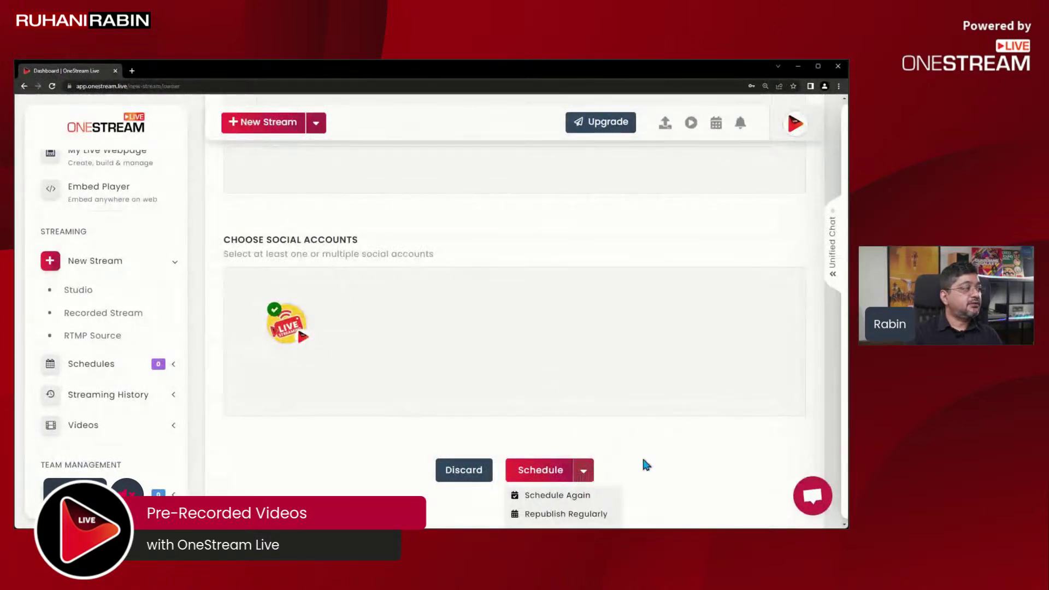
scroll(723, 424, down, 2)
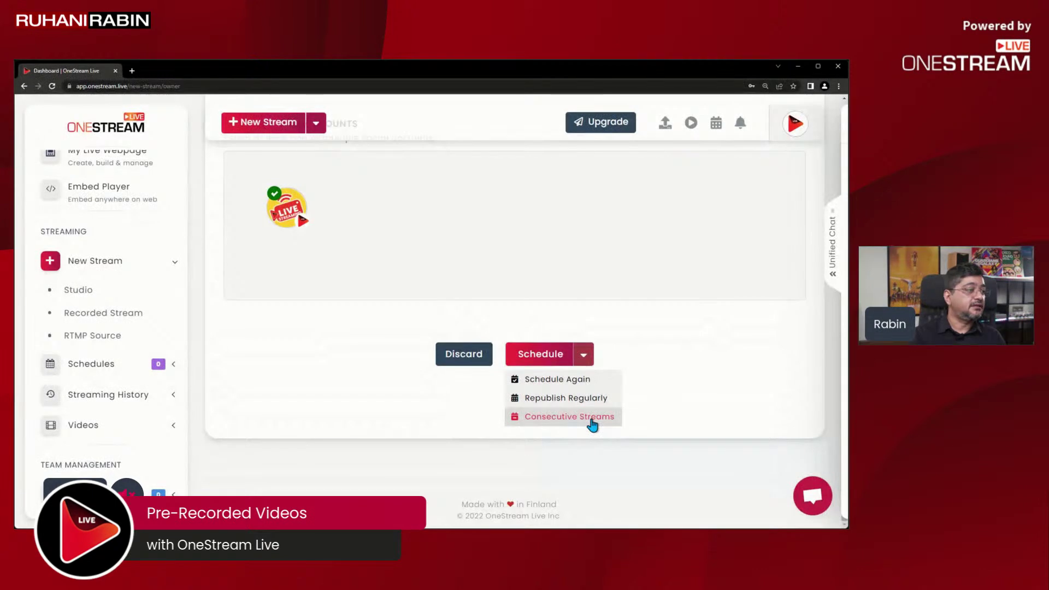
click(592, 424)
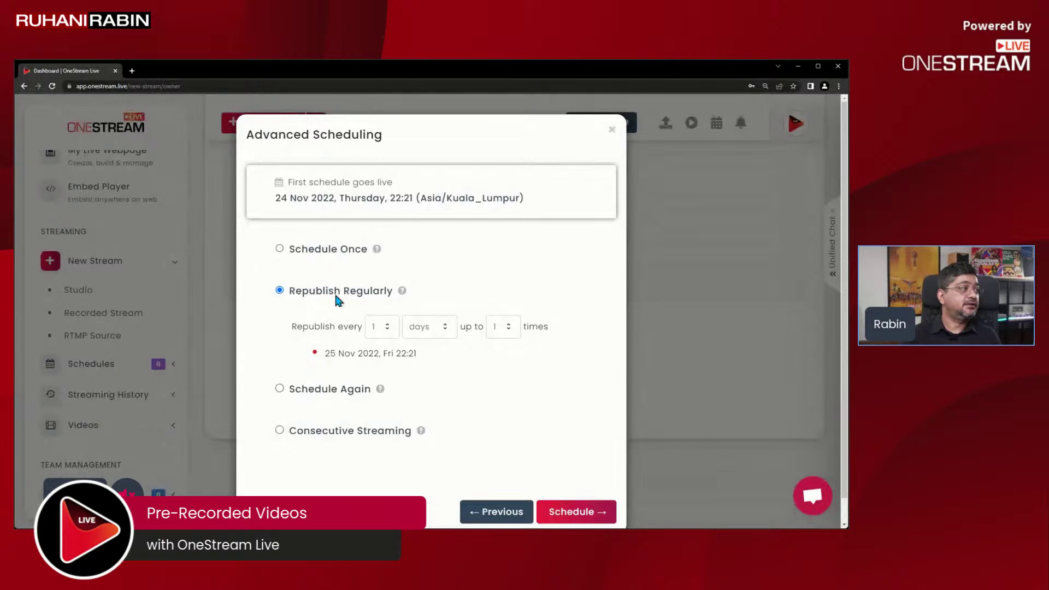
click(424, 326)
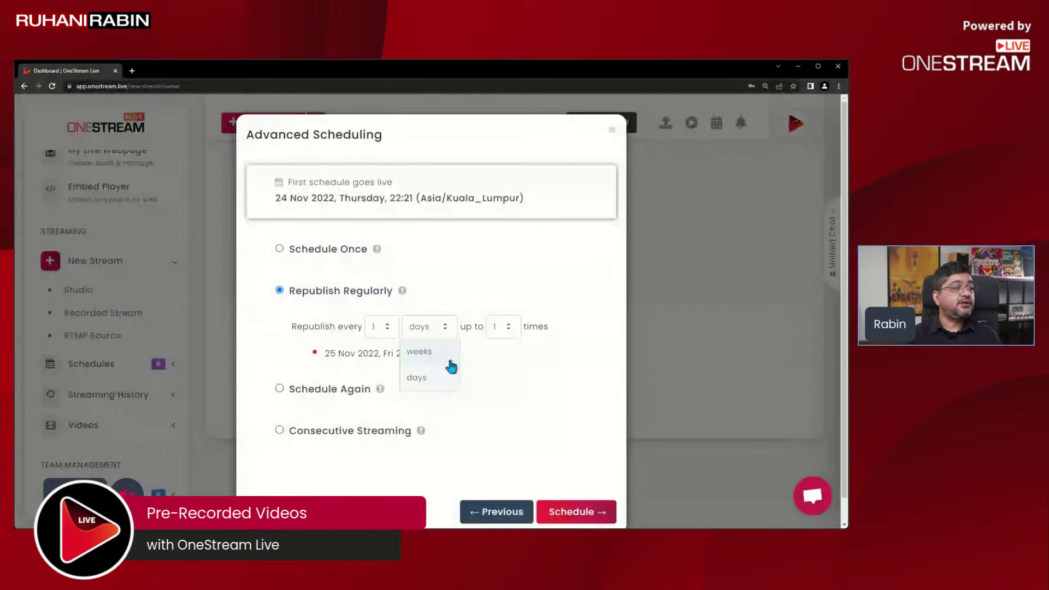
click(418, 377)
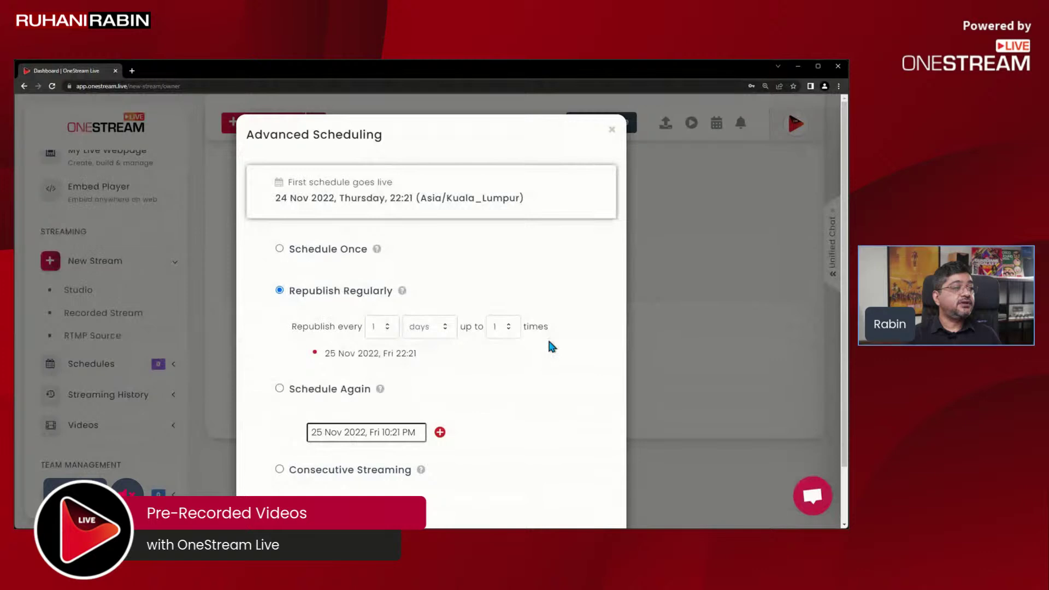
Add a Schedule Again date of 25 Nov 2022, 10:21 PM, and switch the schedule type to Consecutive Streaming
scroll(549, 341, down, 1)
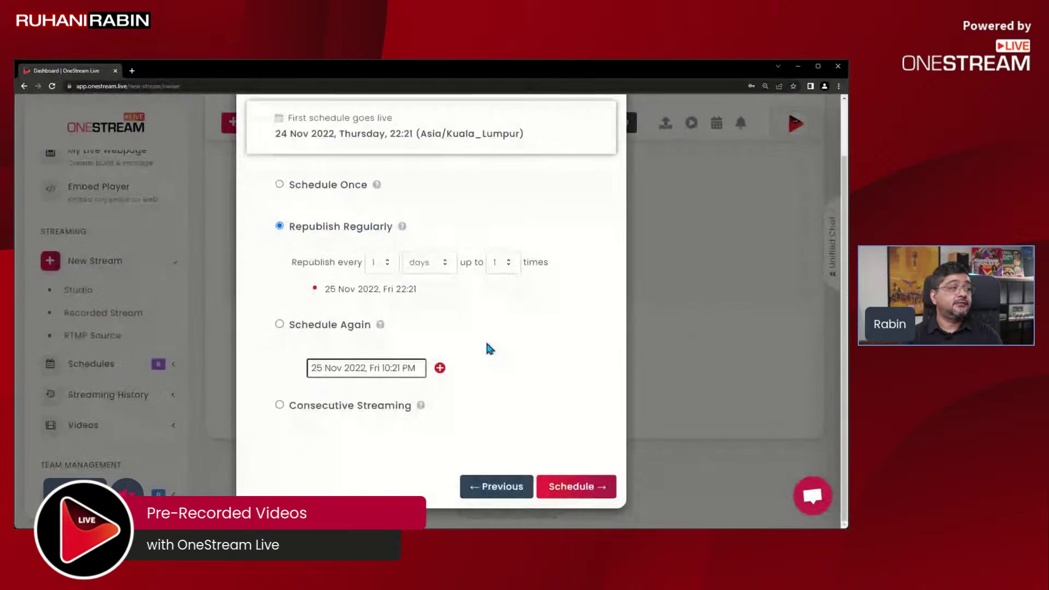
click(438, 369)
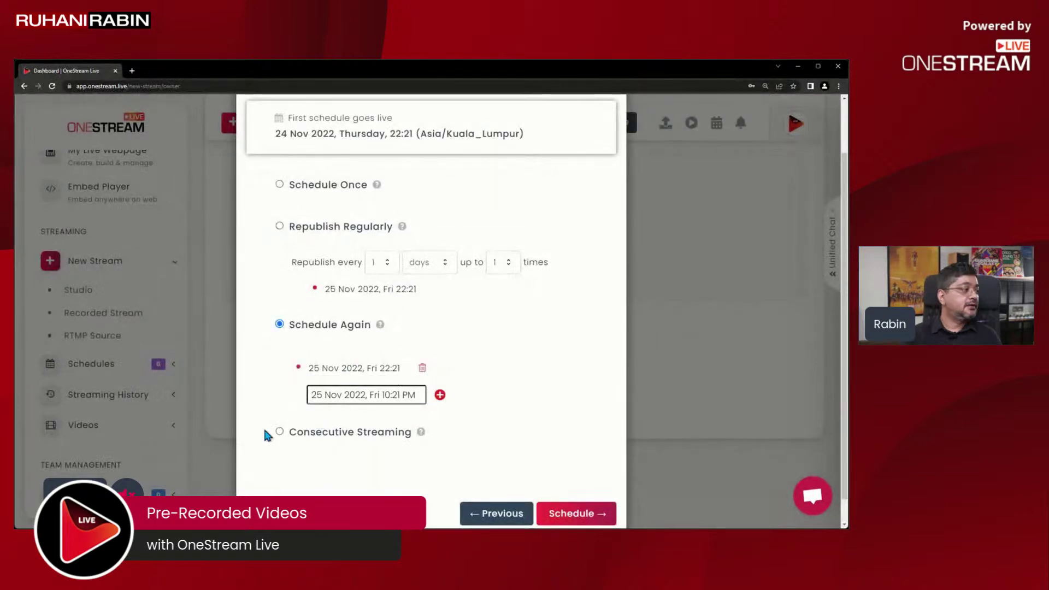
scroll(263, 428, down, 2)
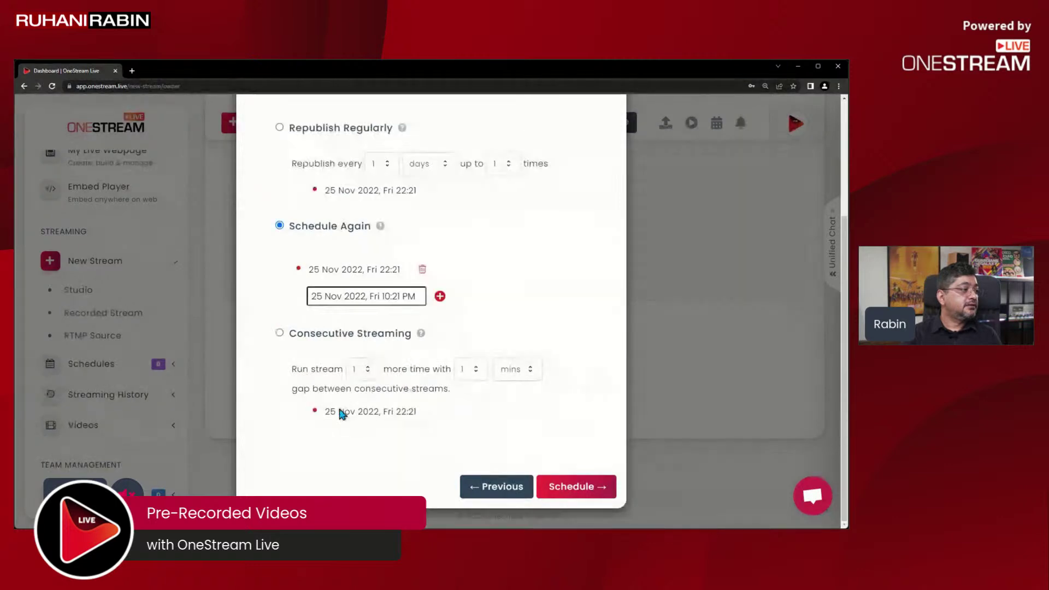
click(280, 333)
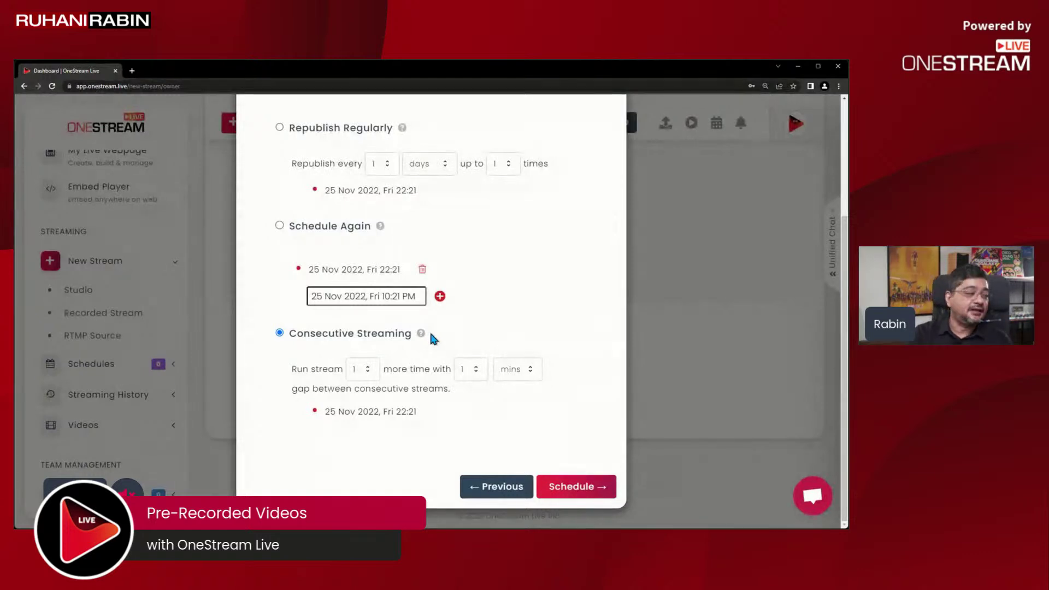
Look over the live stream privacy choices and discard the schedule with all its changes
scroll(580, 360, up, 2)
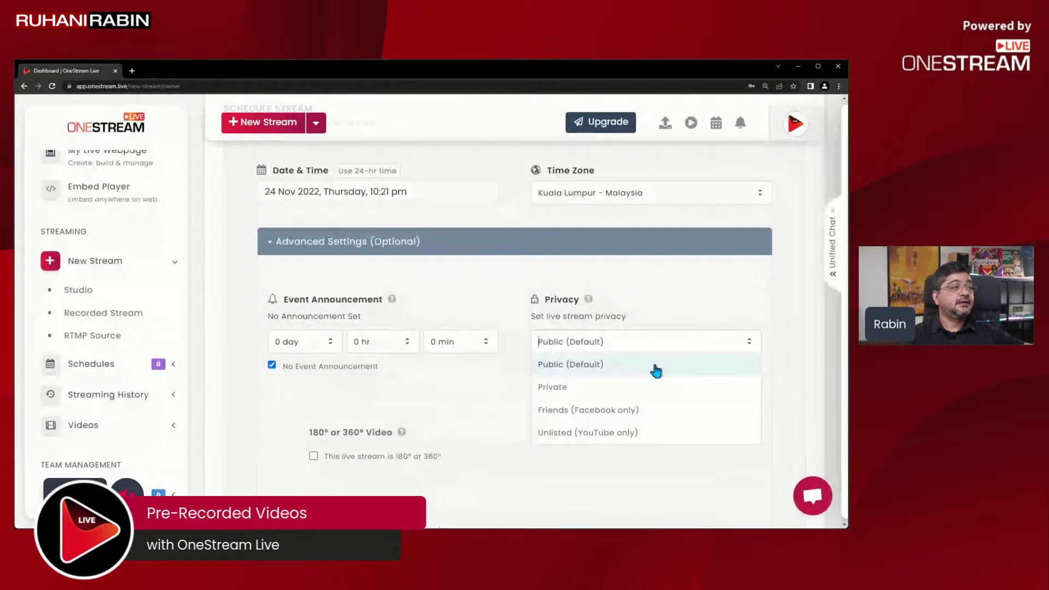
scroll(593, 418, down, 1)
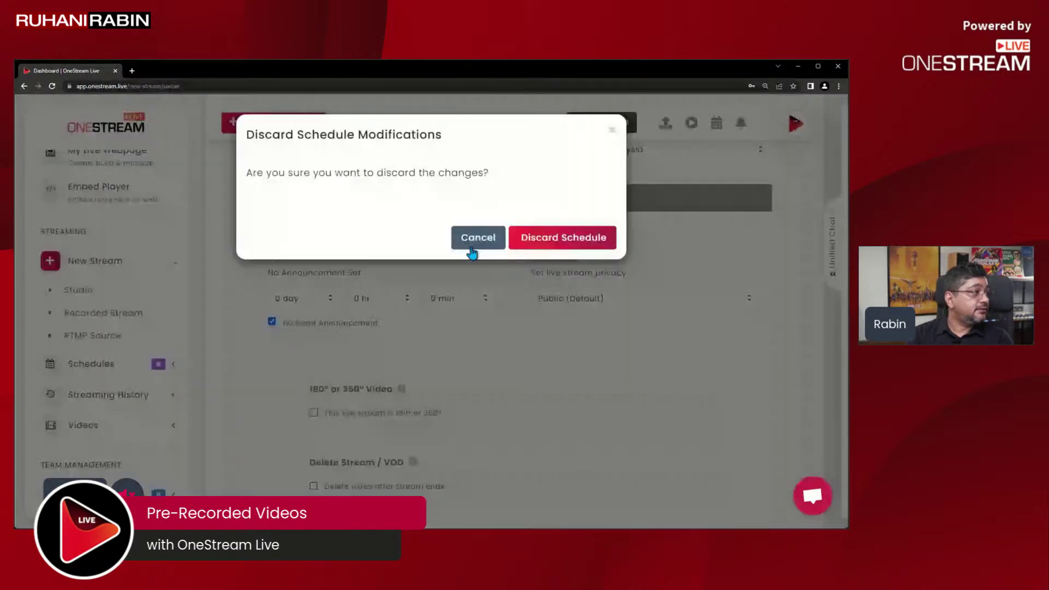
click(541, 239)
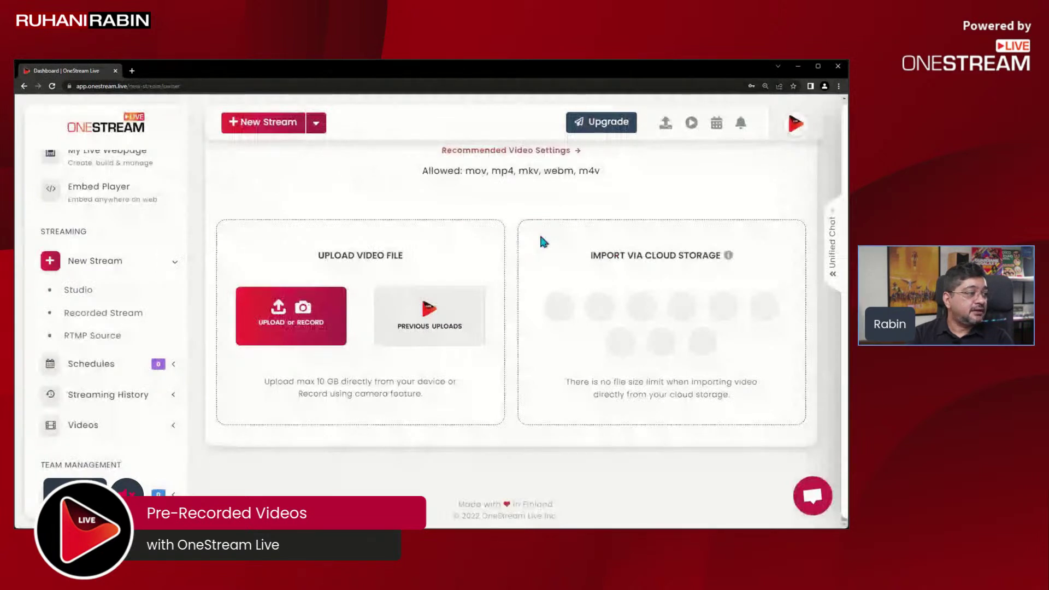
click(540, 237)
Examine the connection fields for Generic and Amazon S3 storage in the cloud storage configuration and close it
click(422, 216)
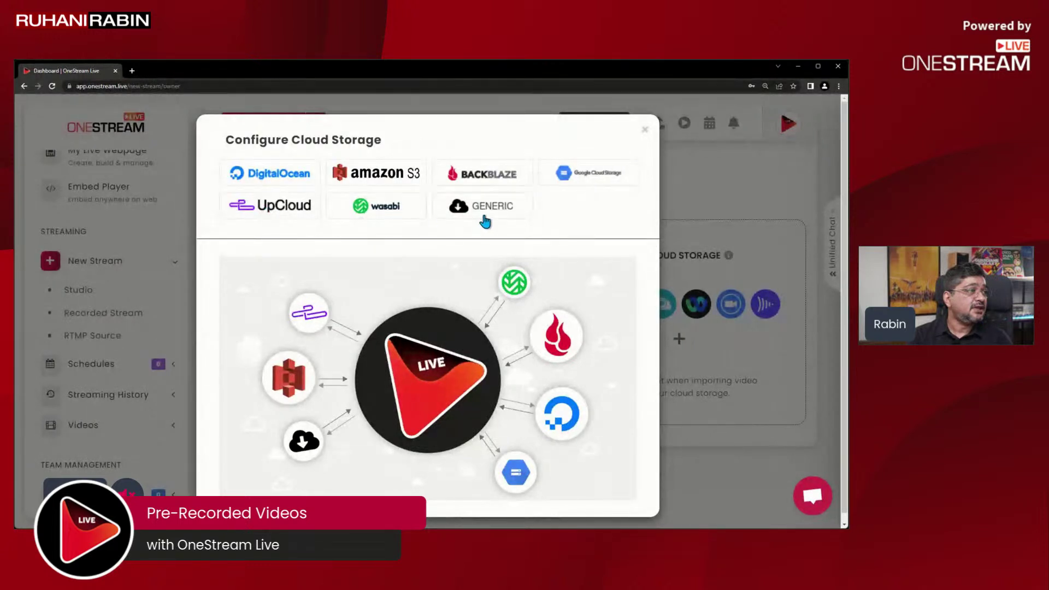
click(485, 222)
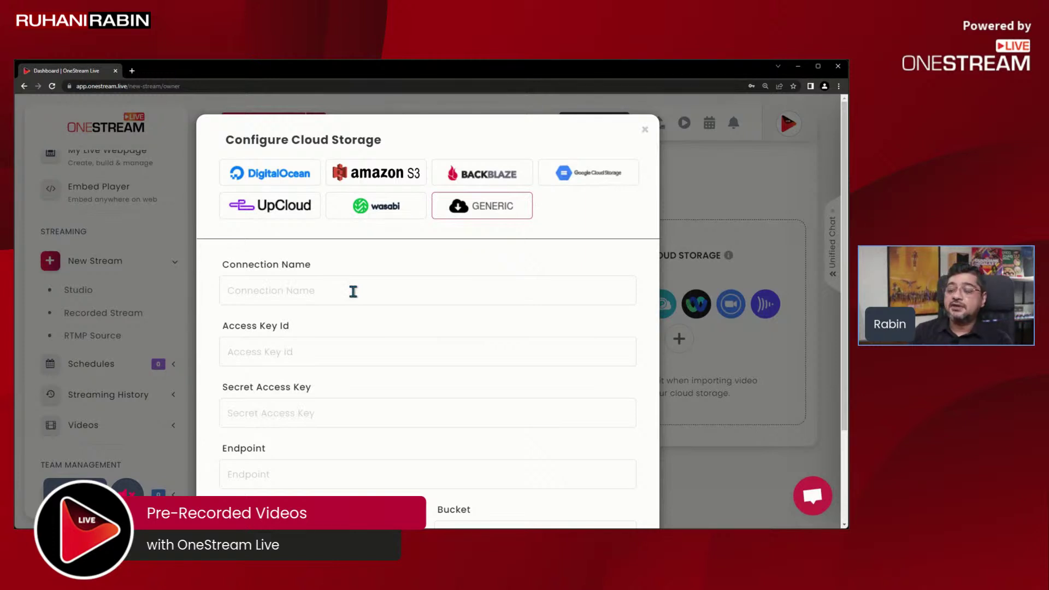
scroll(199, 300, down, 1)
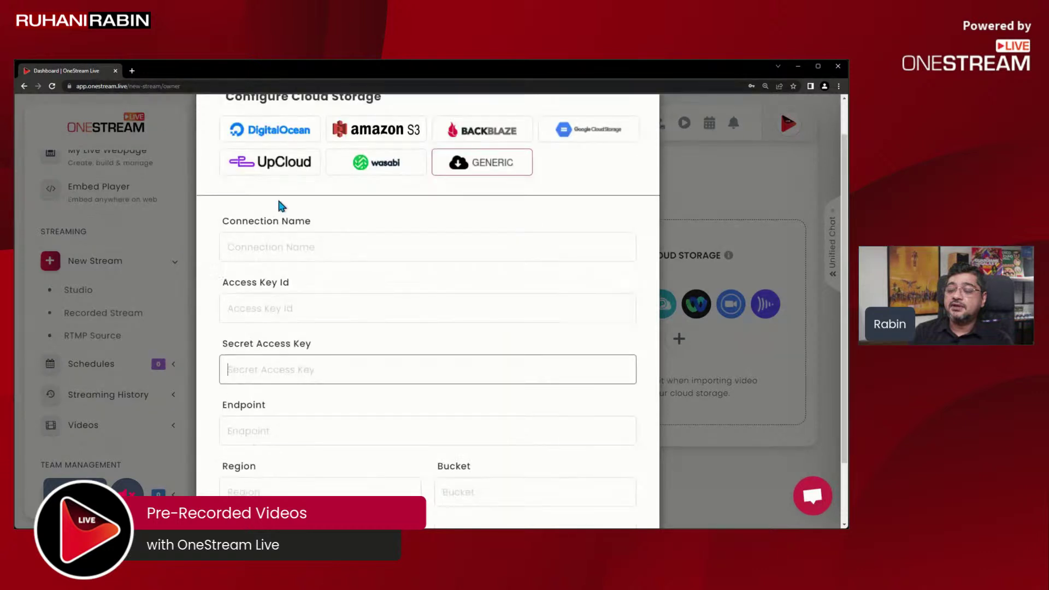
click(357, 136)
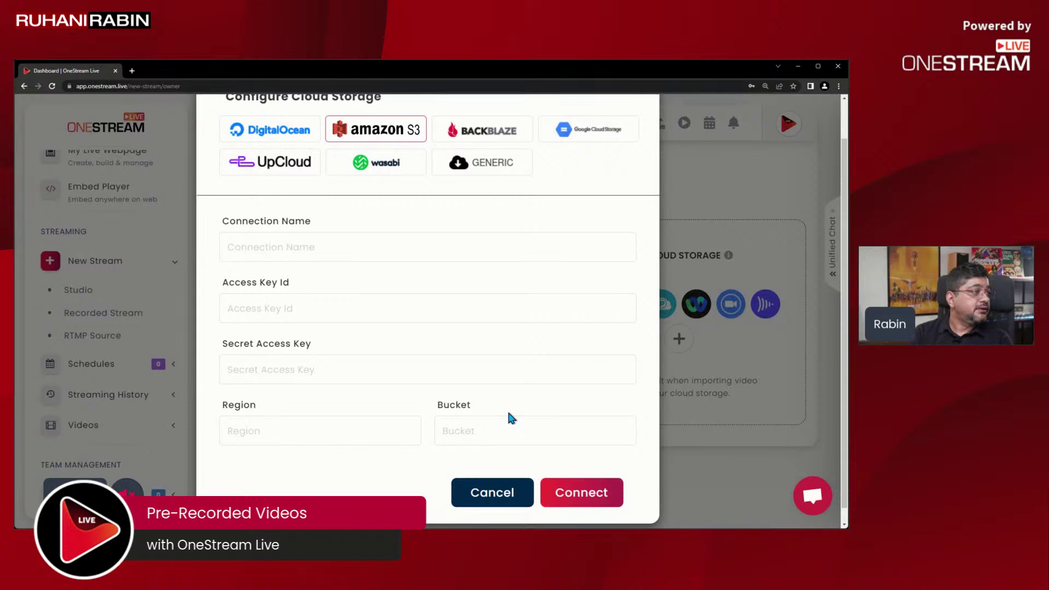
key(Escape)
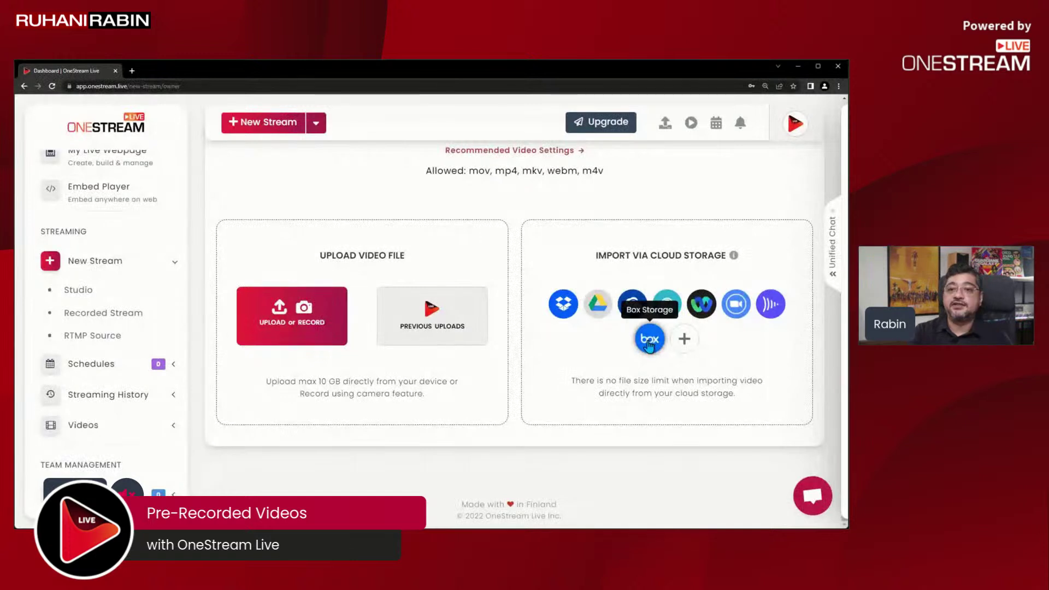
Open the pre-recorded streaming history for own social streams
click(149, 402)
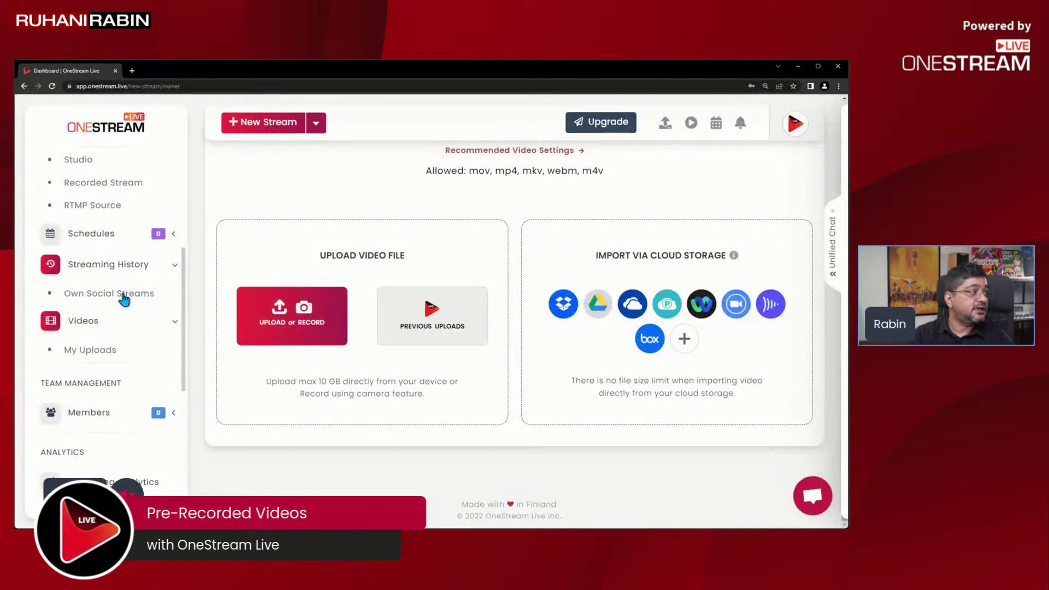
click(124, 297)
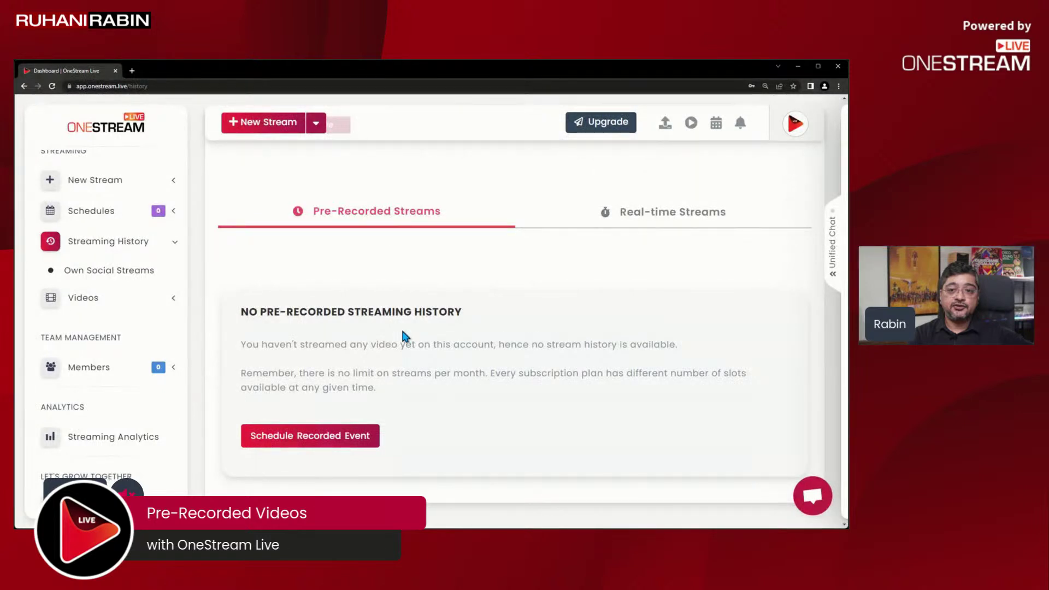
Open the streaming analytics page and look into the unified chat, closing it again
click(113, 437)
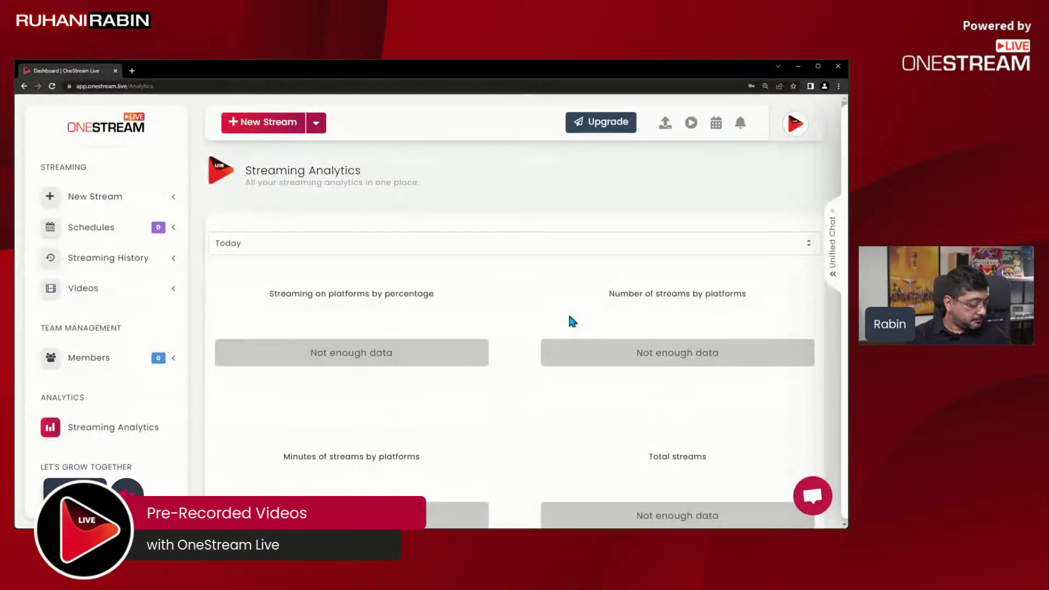
click(832, 257)
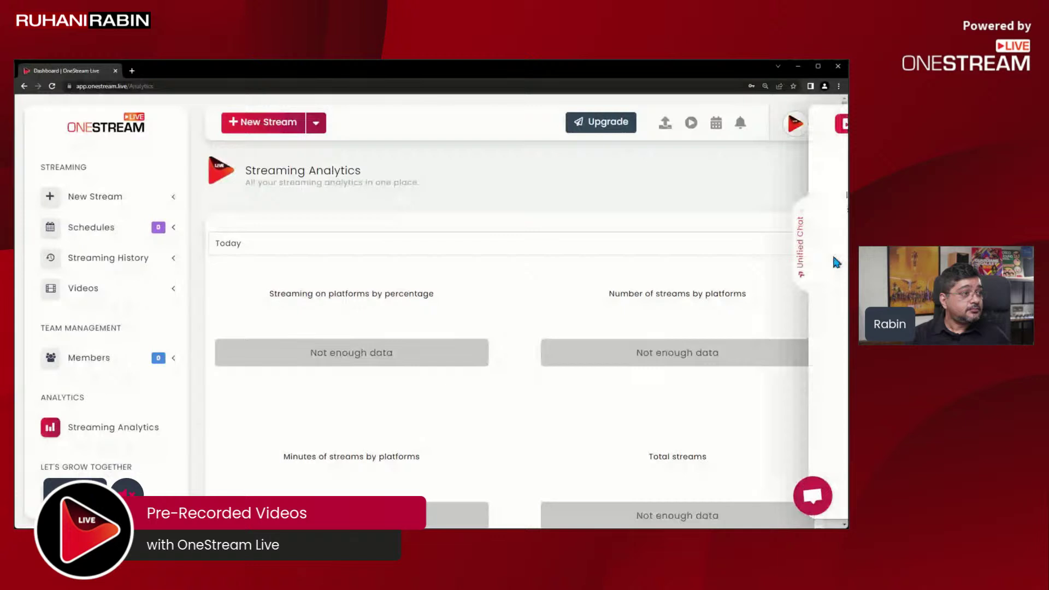
click(834, 261)
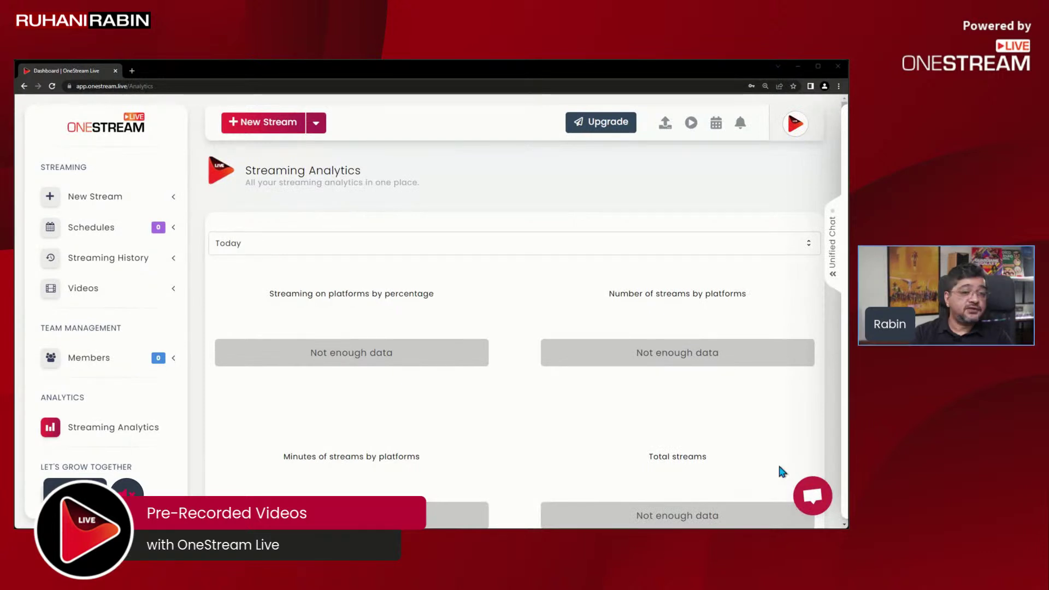
Revisit the own social streams history and the third-party RTMP source page, and return to the dashboard overview
click(59, 226)
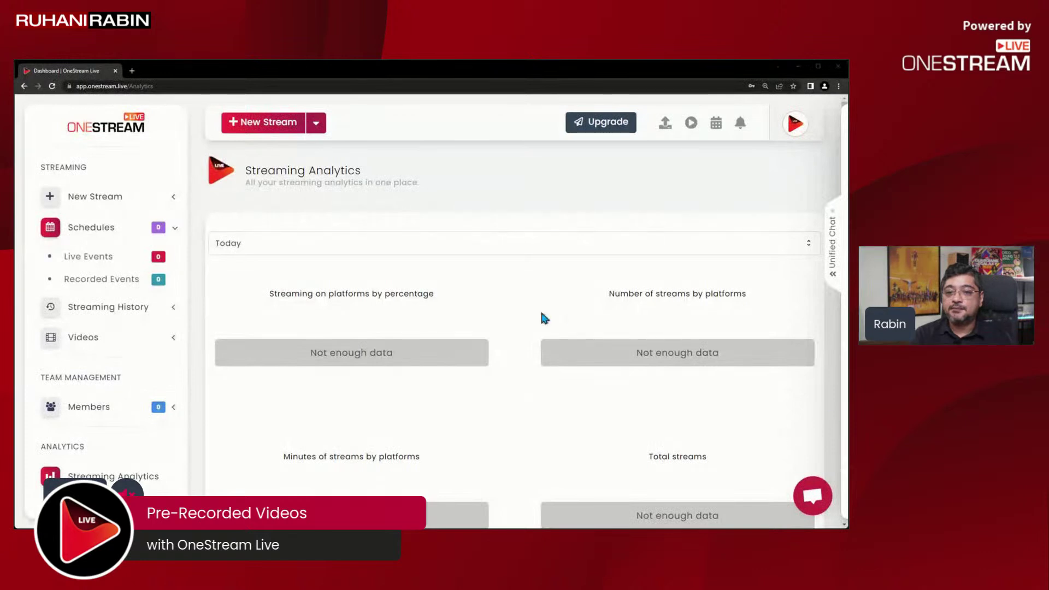
click(95, 307)
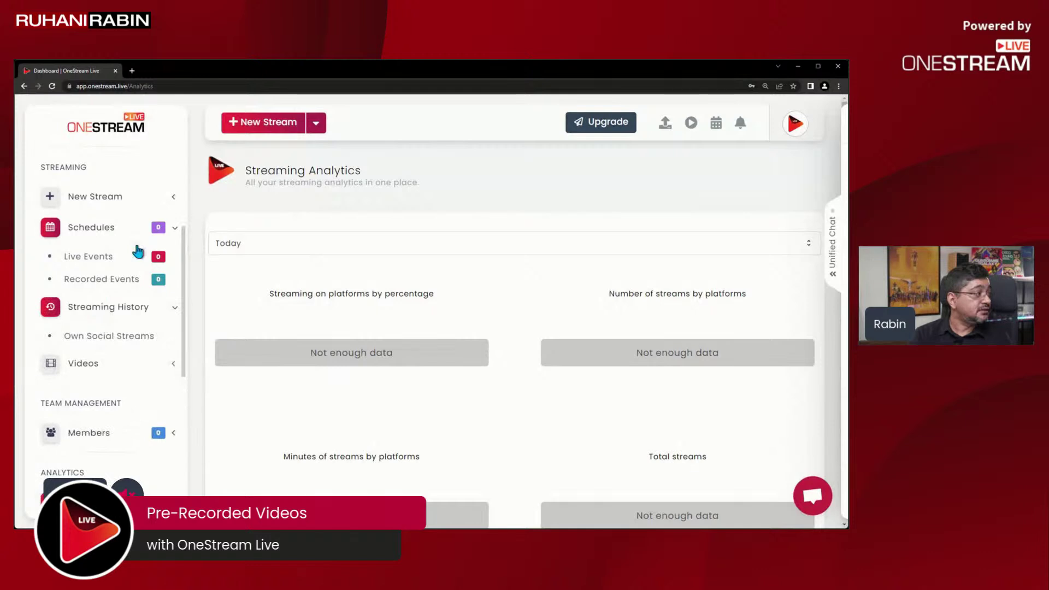
click(108, 335)
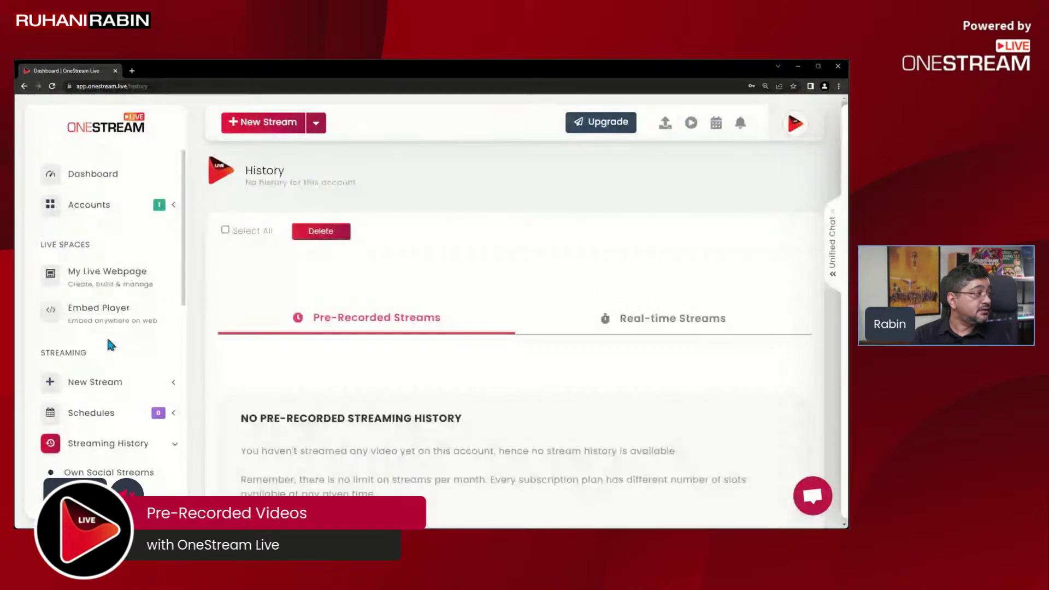
click(122, 288)
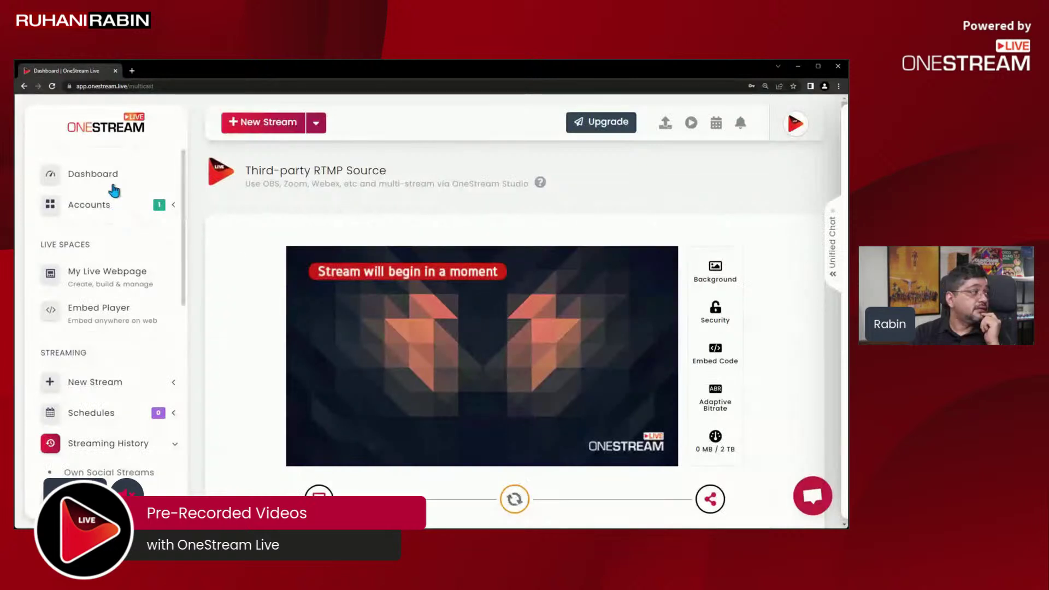
click(87, 175)
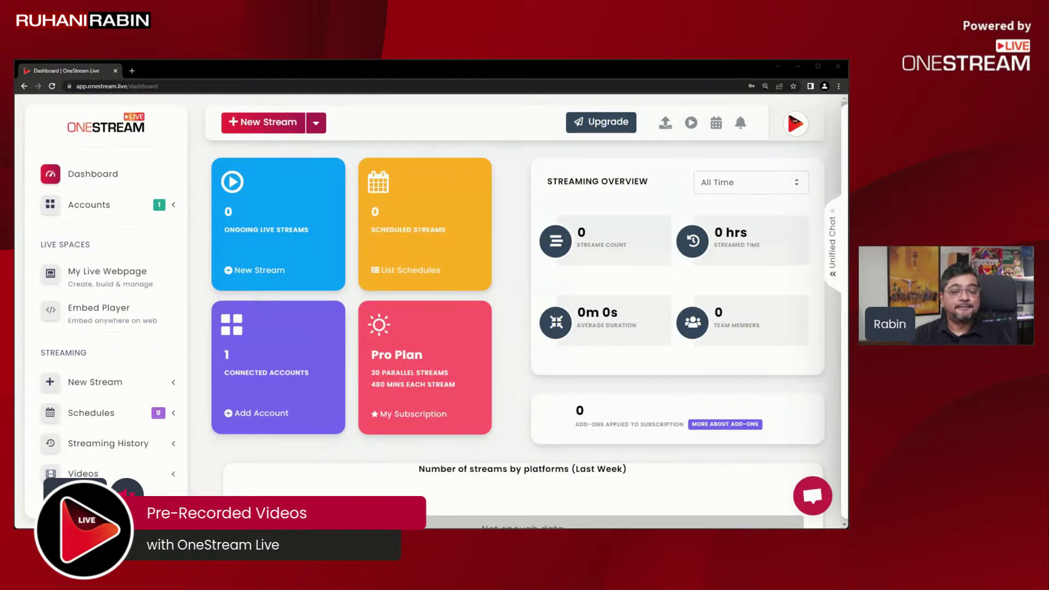
Open the subscription plans with yearly pricing and compare their social account and pre-recorded streaming features
click(417, 341)
scroll(352, 357, down, 2)
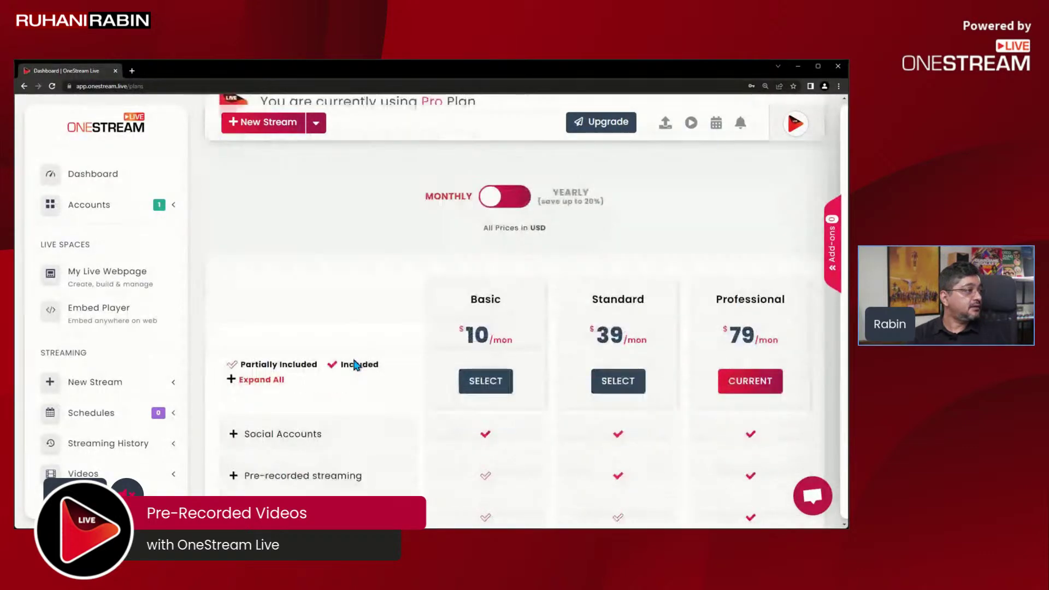
scroll(355, 364, down, 1)
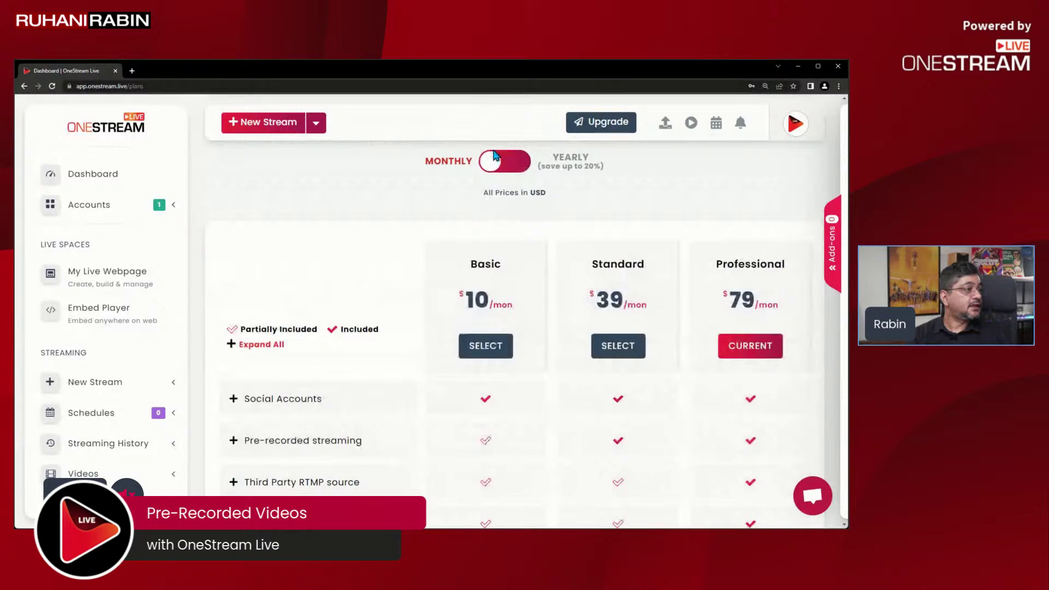
click(494, 156)
scroll(775, 348, down, 2)
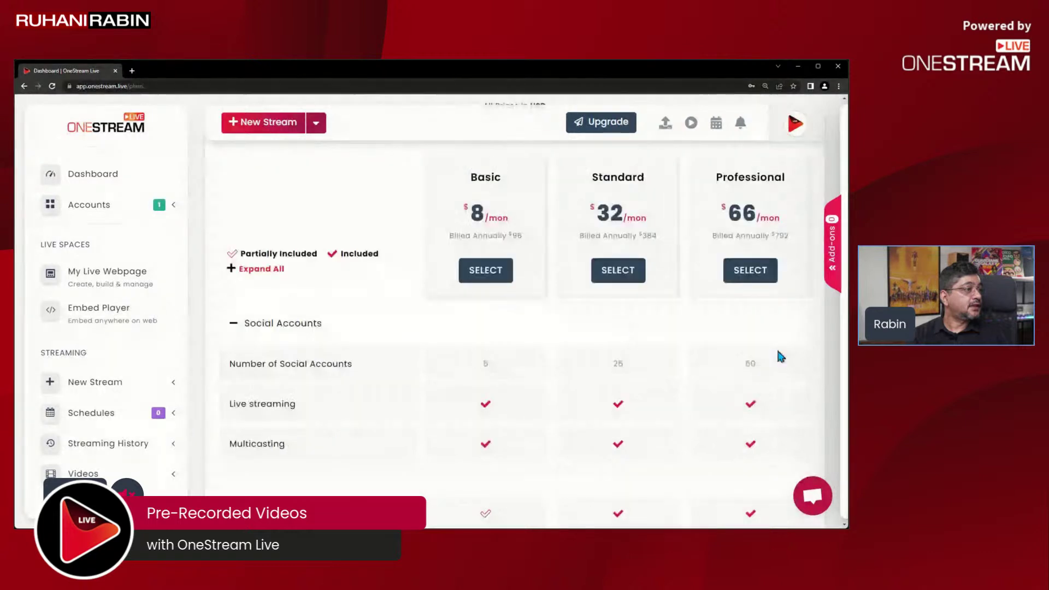
double_click(750, 364)
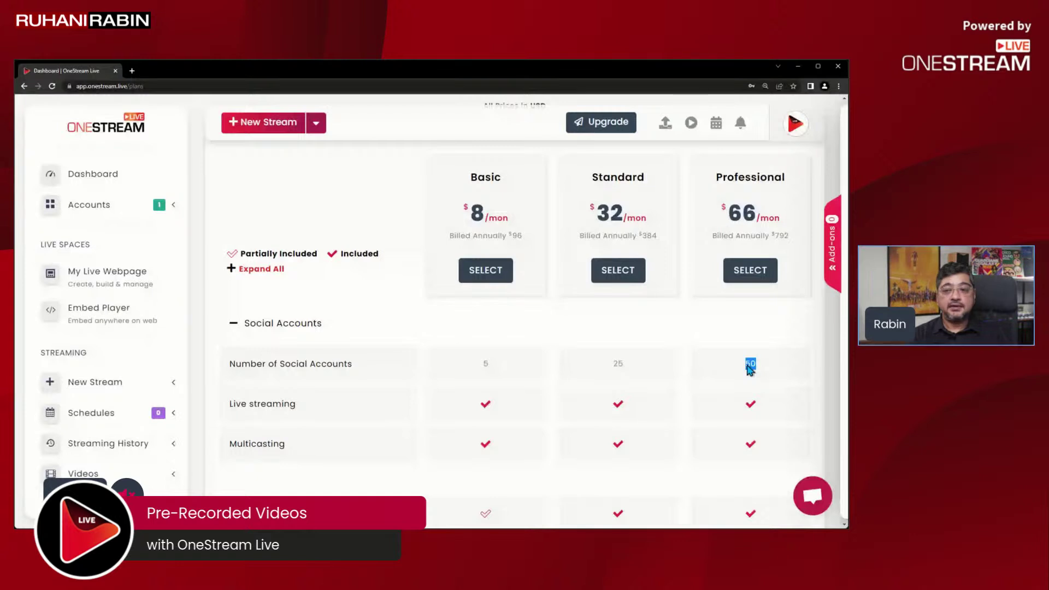
scroll(750, 369, down, 6)
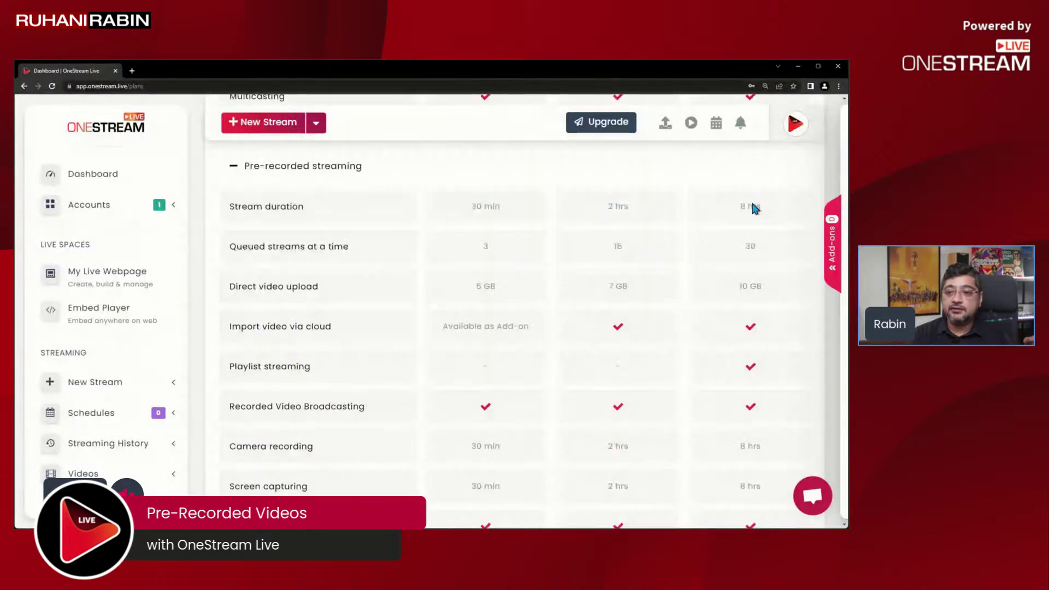
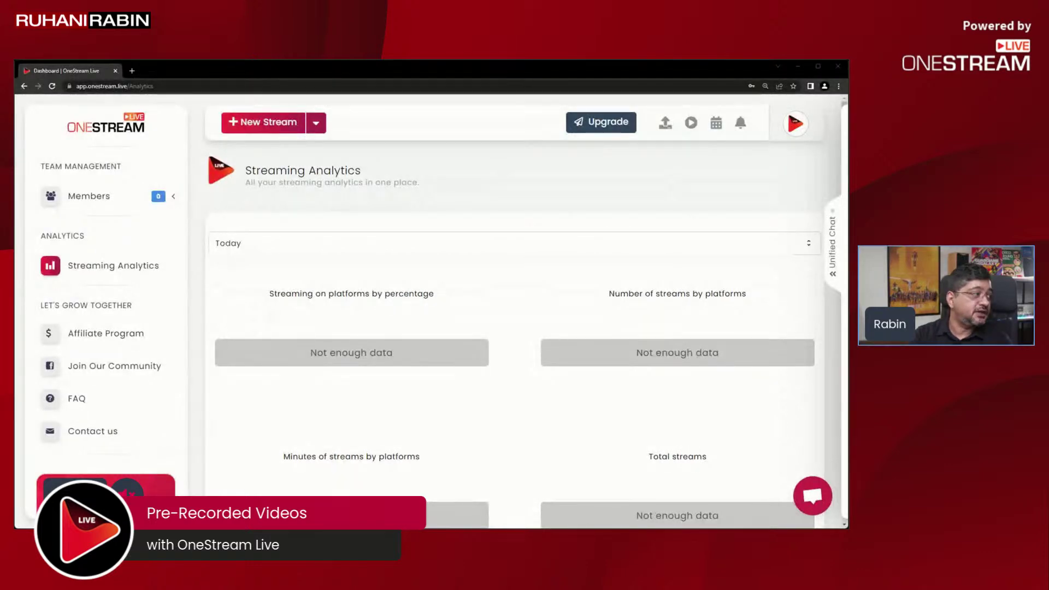
Examine the platform, stream count and minutes charts on the streaming analytics page
click(422, 429)
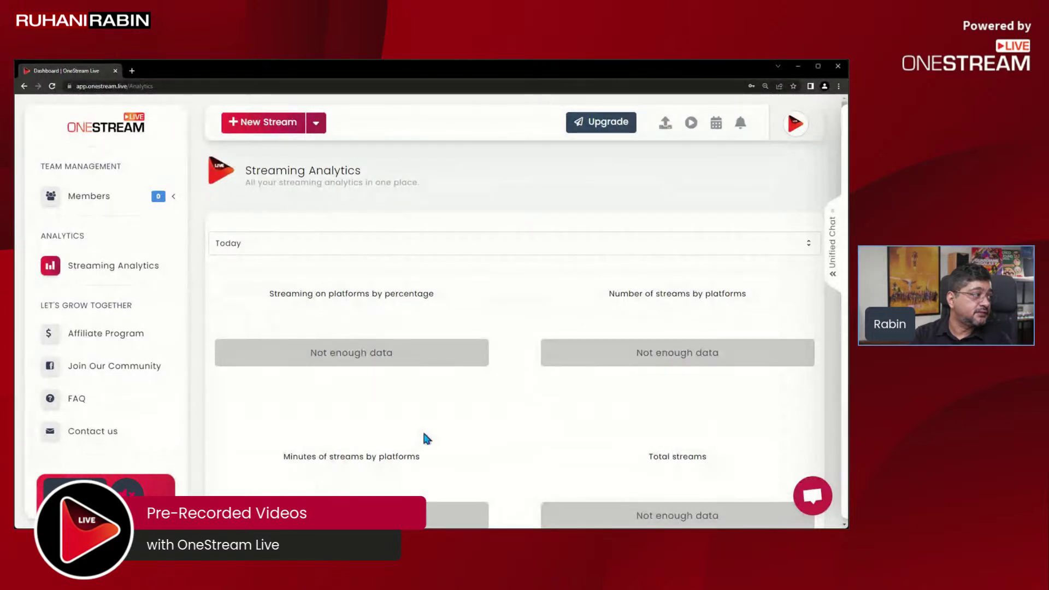
scroll(596, 433, down, 1)
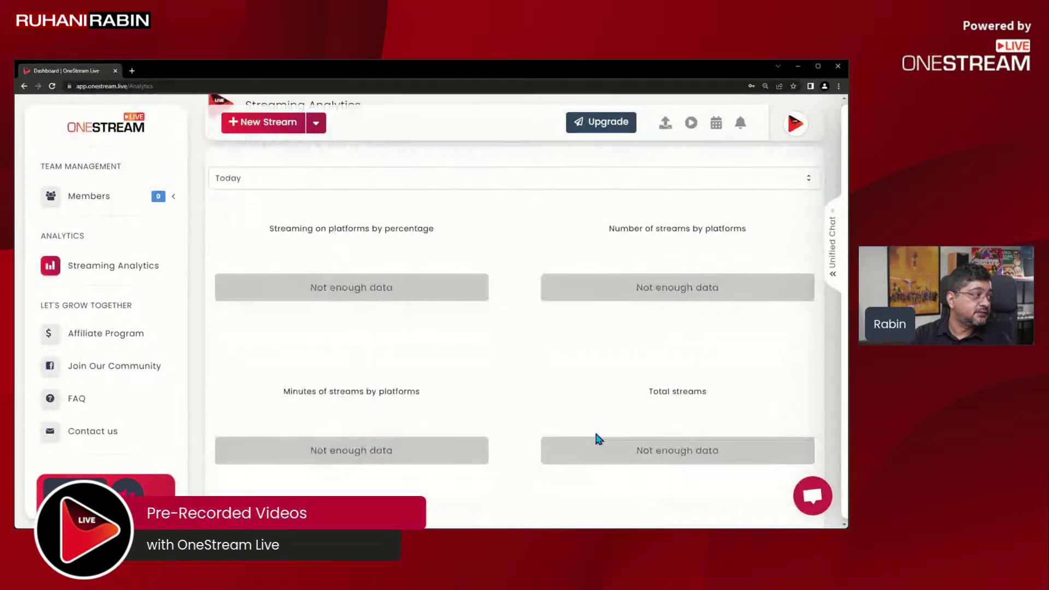
scroll(596, 434, down, 2)
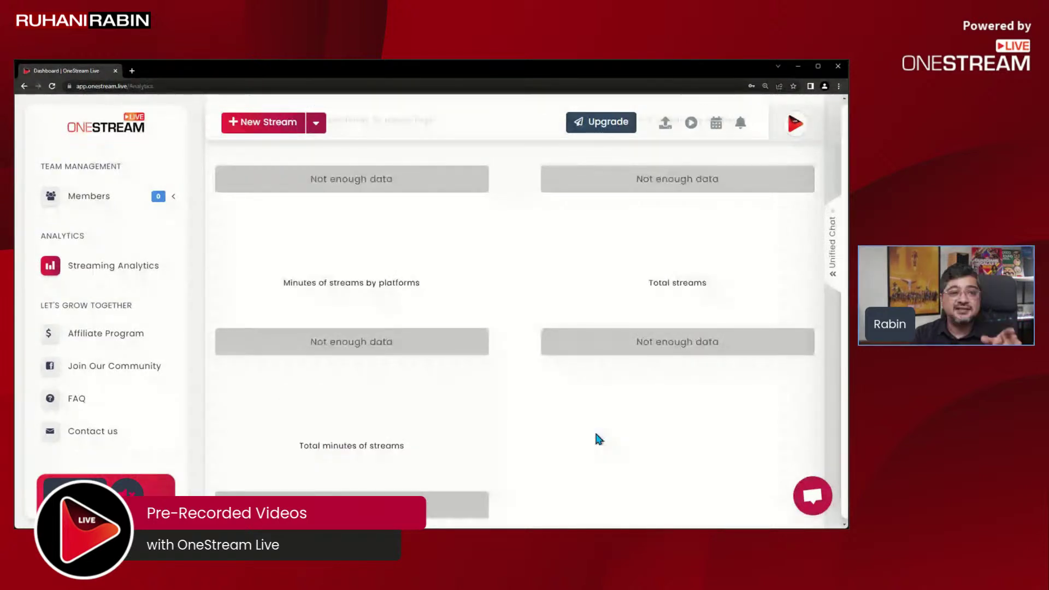
scroll(596, 435, up, 2)
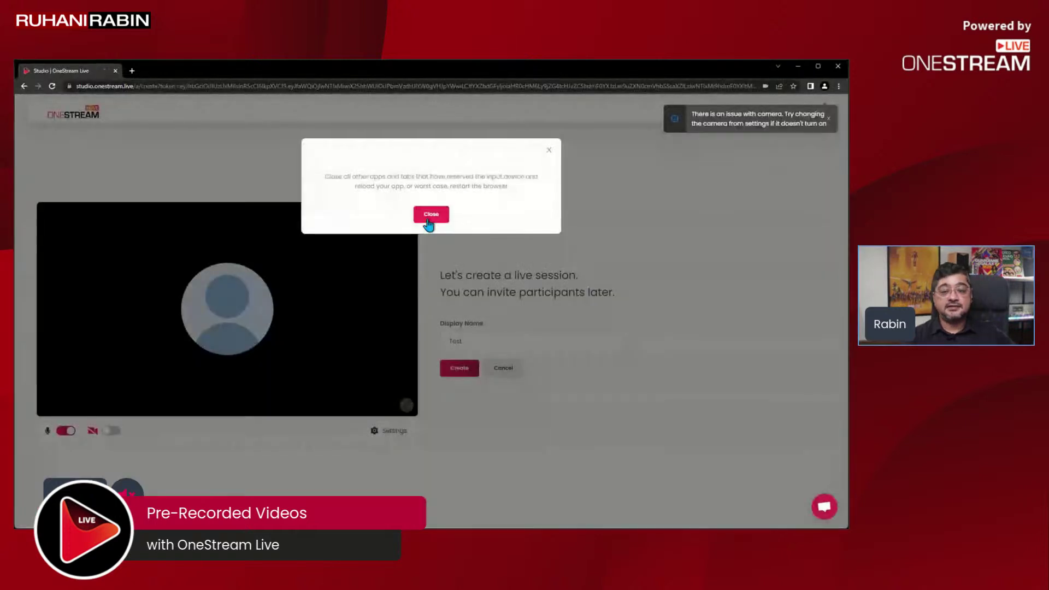
Dismiss the camera notice and create the studio live session with the display name Test
click(431, 215)
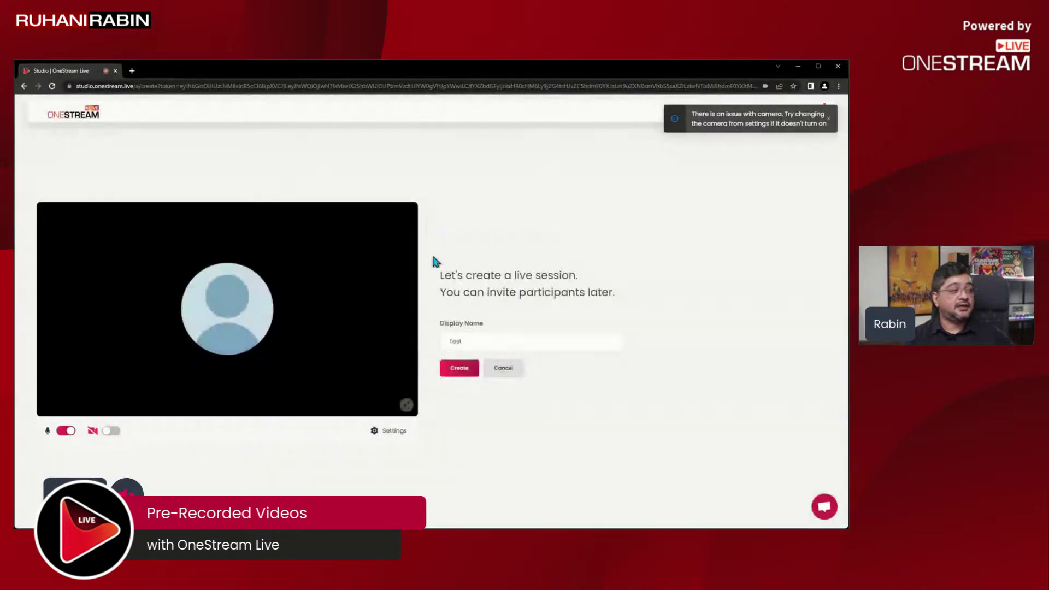
click(459, 376)
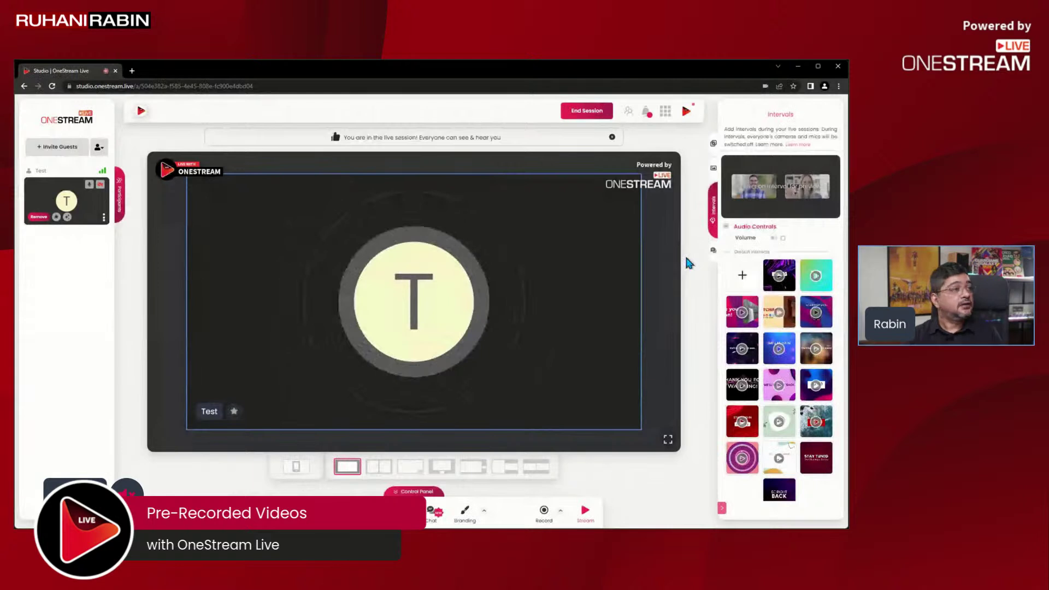
Show the second "Multicasting upto 40+ social media platforms at once" banner overlay on the stream and hide it again
click(713, 167)
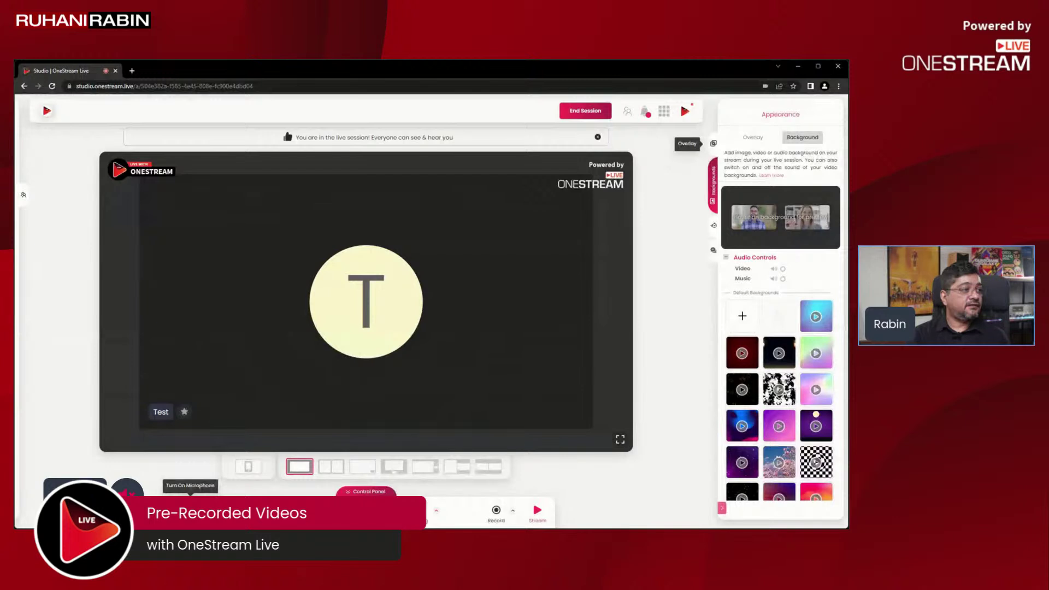
click(713, 143)
click(782, 300)
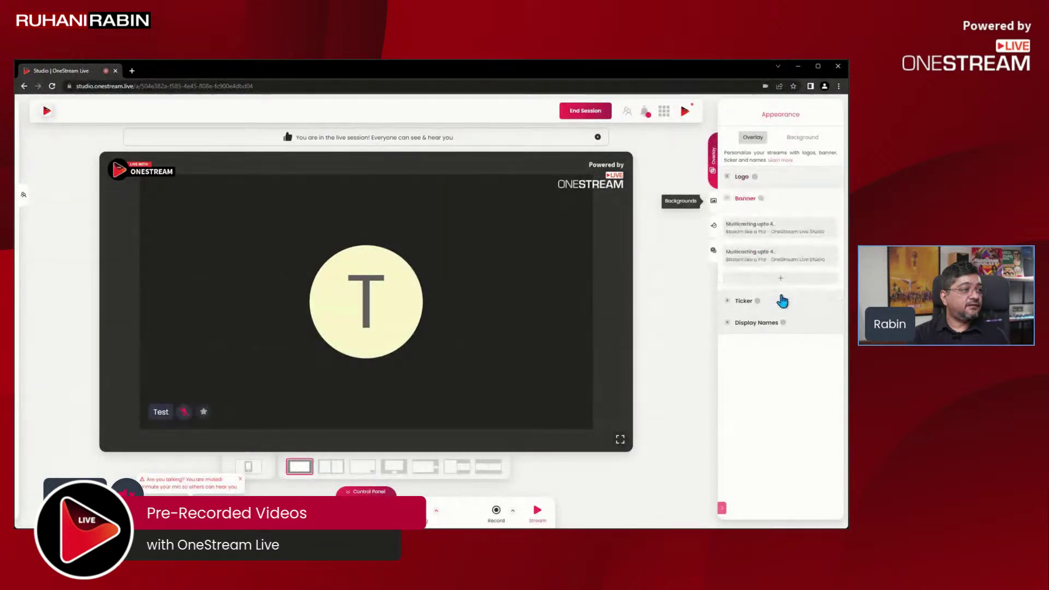
click(775, 256)
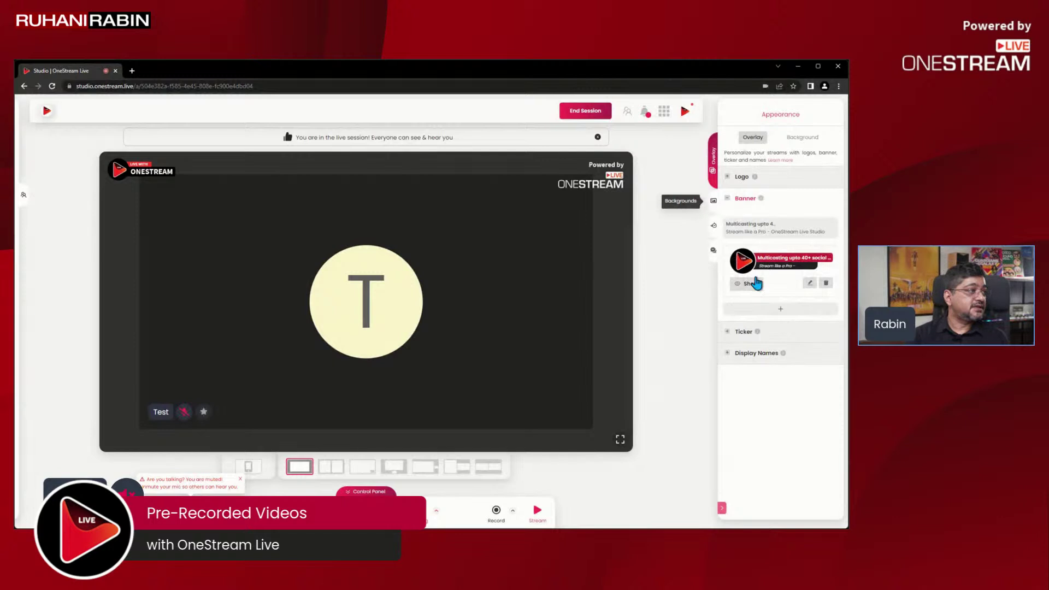
click(754, 283)
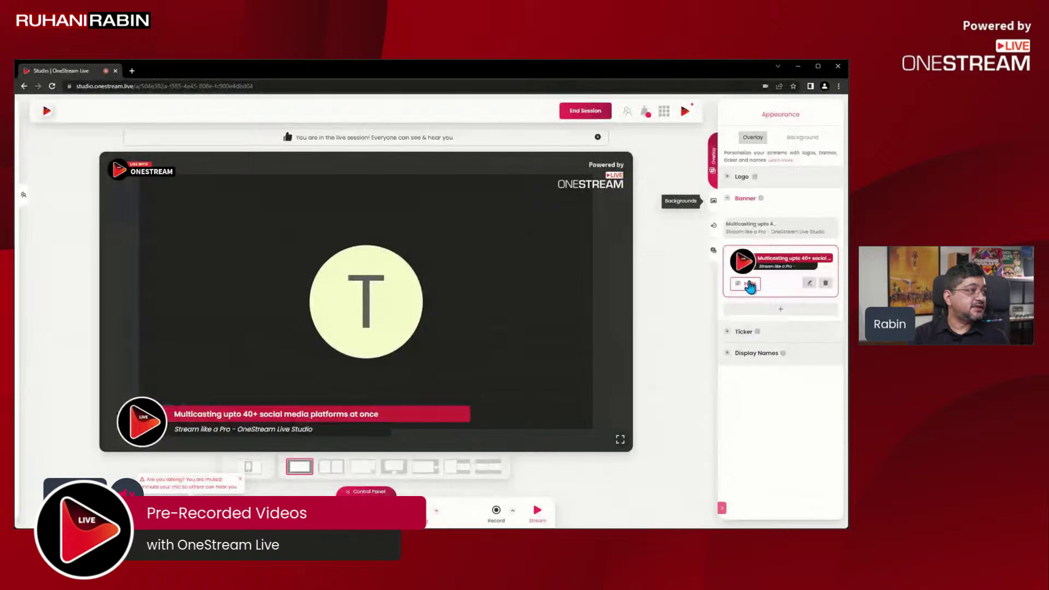
click(750, 284)
Open the studio's live sales feature and add a new sales list
click(713, 250)
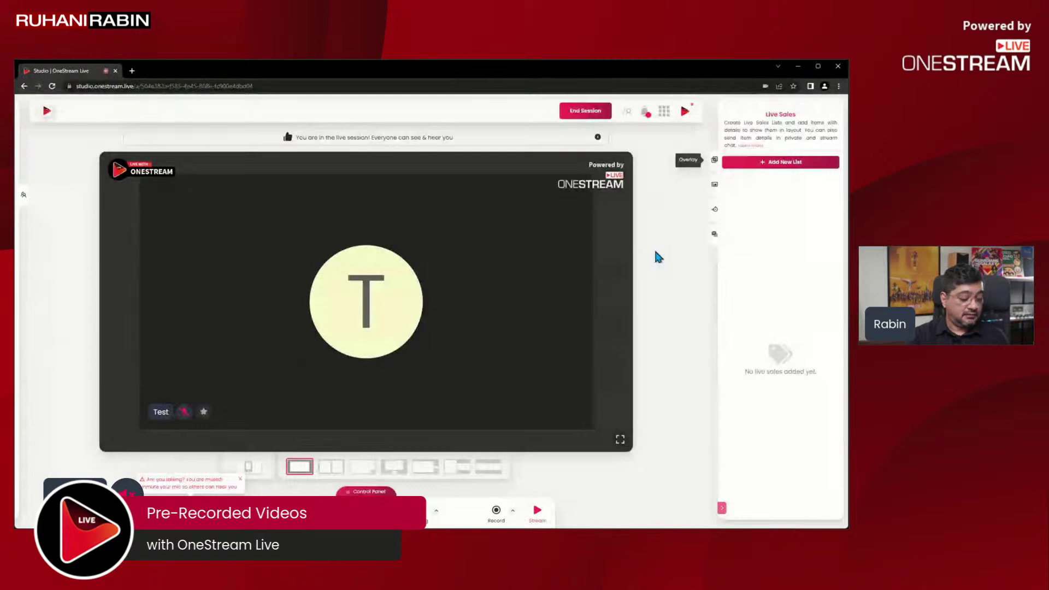
key(ctrl+plus)
key(ctrl+plus)
key(ctrl+plus)
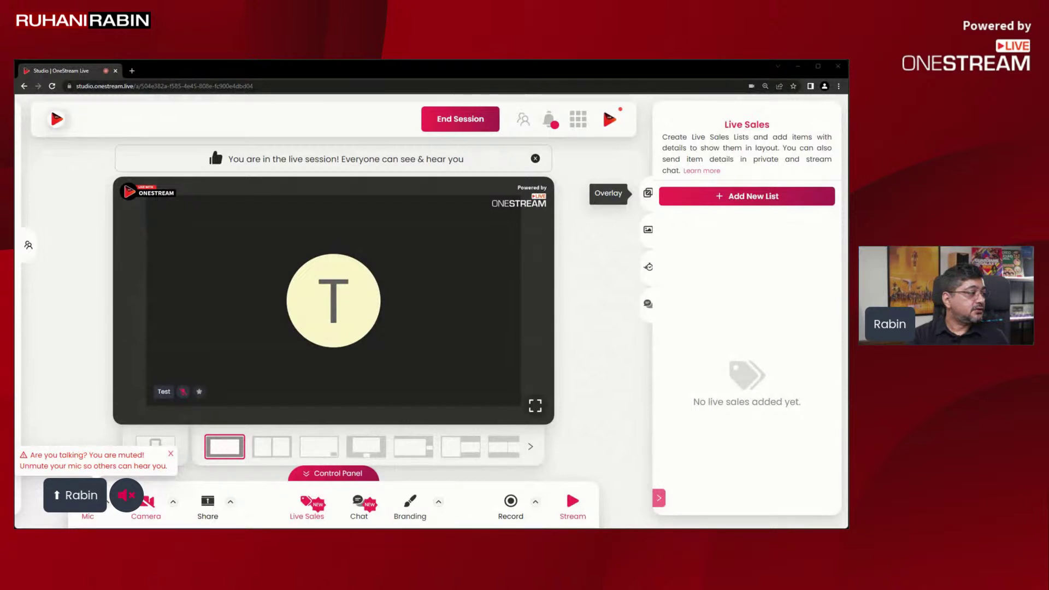
click(767, 201)
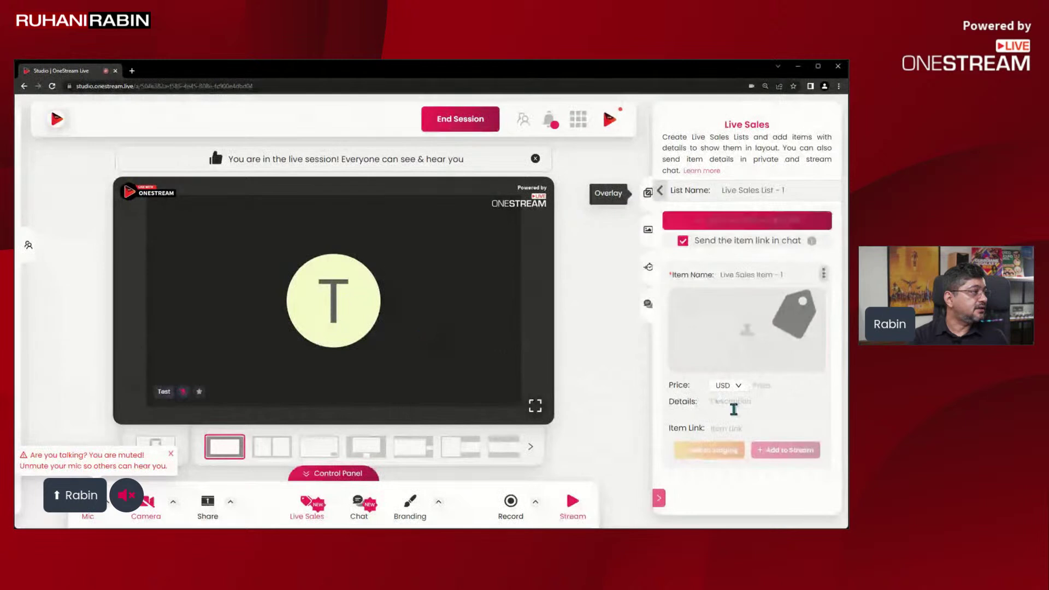
click(739, 387)
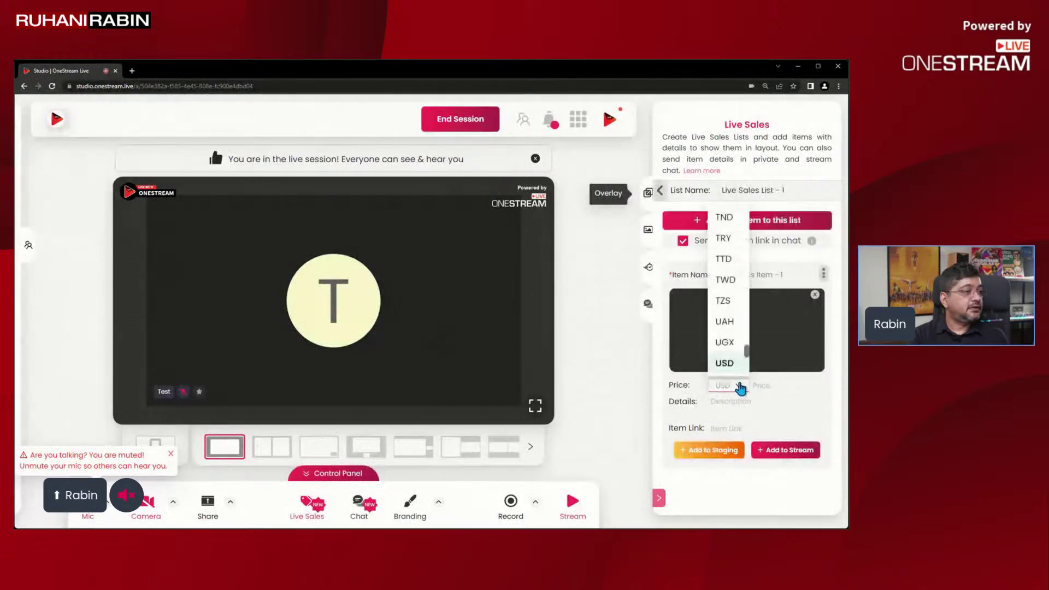
click(798, 400)
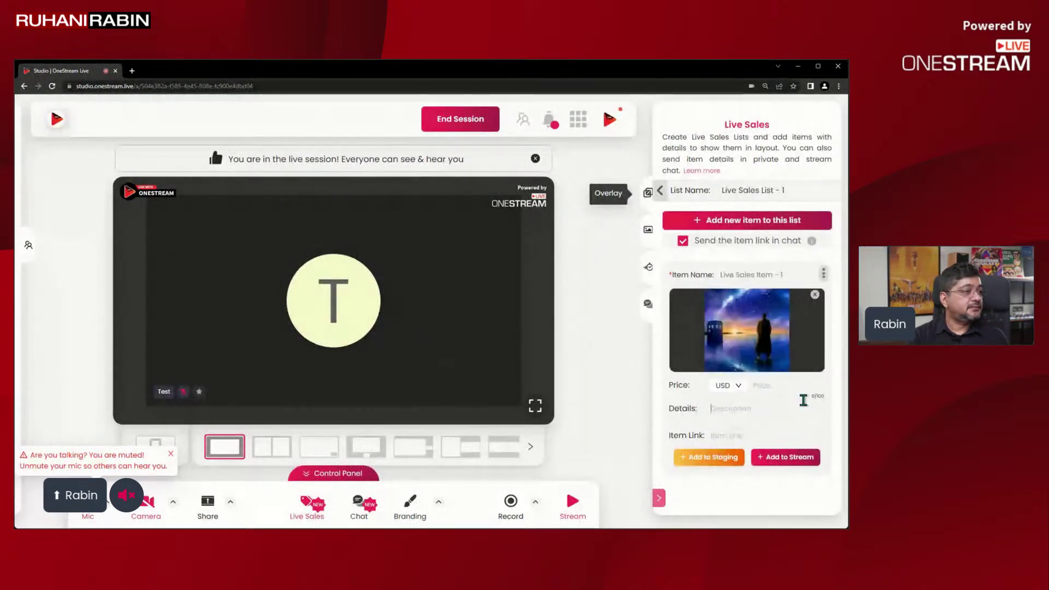
text(Doctor Who)
click(727, 439)
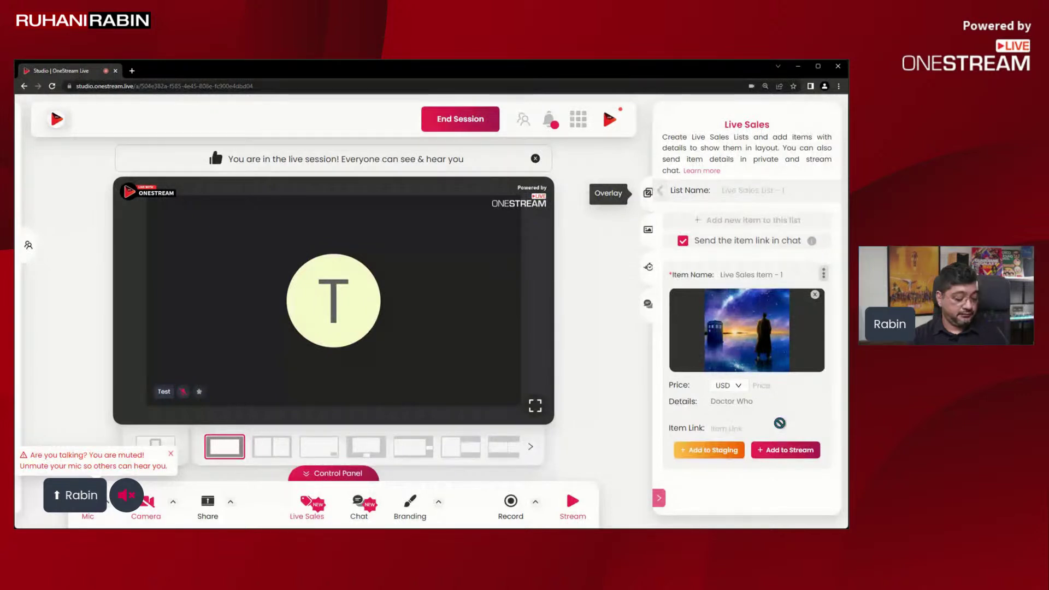
click(747, 429)
text(eb)
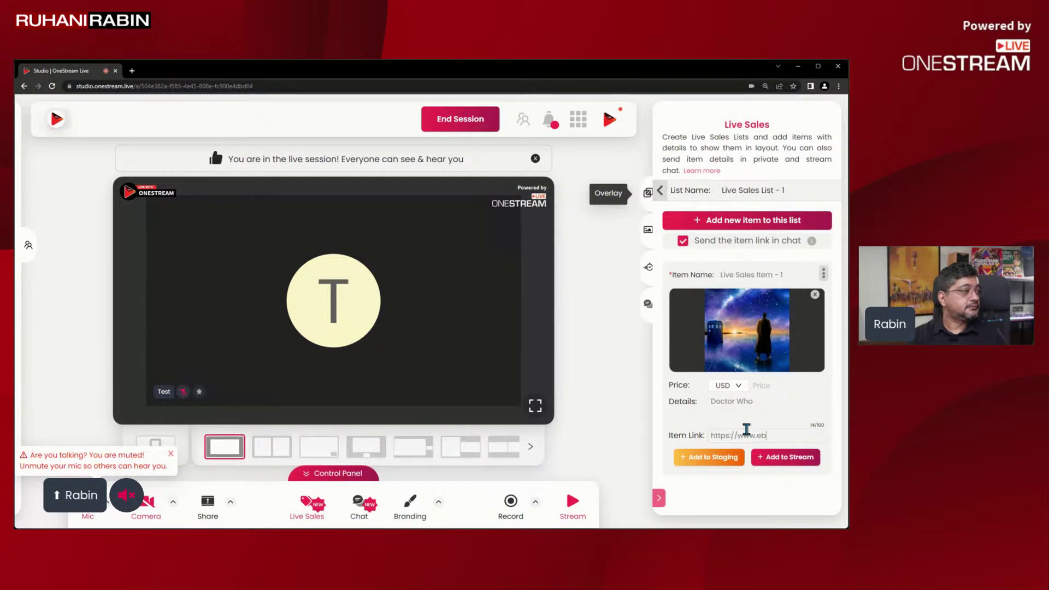
text(ay.com)
key(Return)
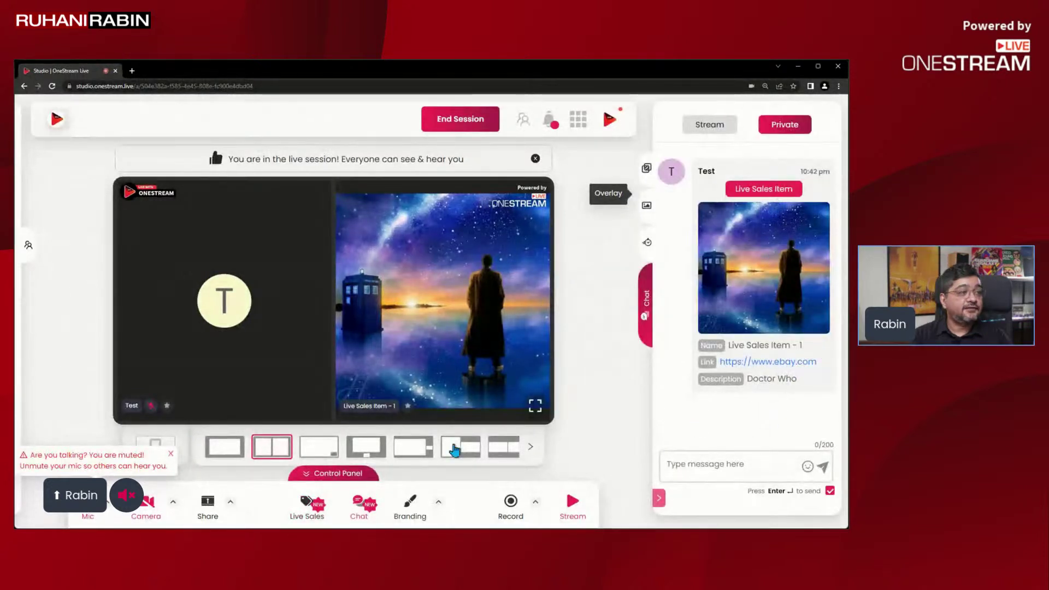
Return to the overview of live sales lists
click(307, 508)
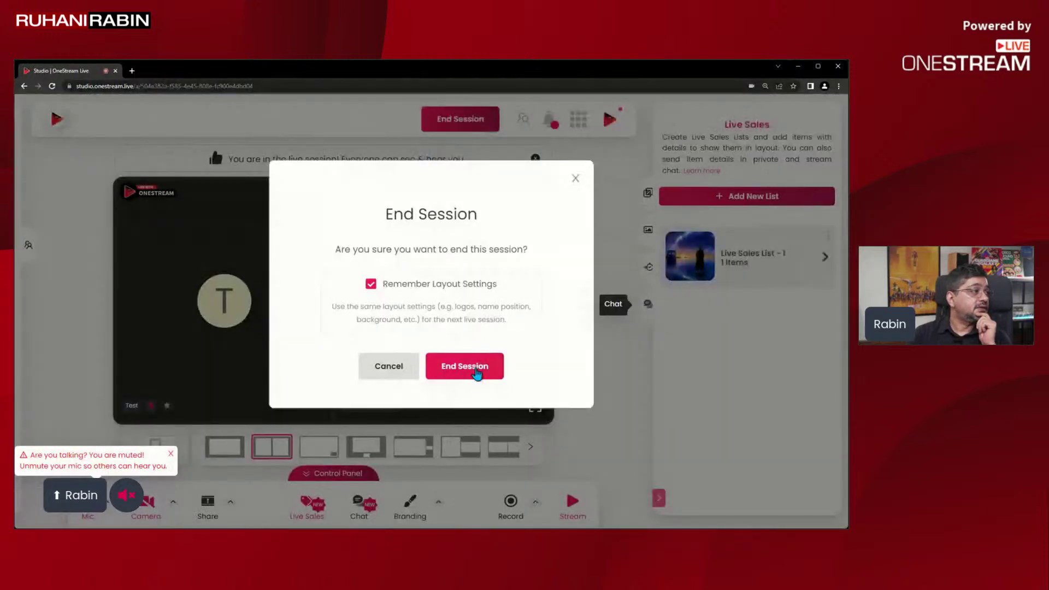
End the studio session with the layout settings remembered for the next live session
click(478, 370)
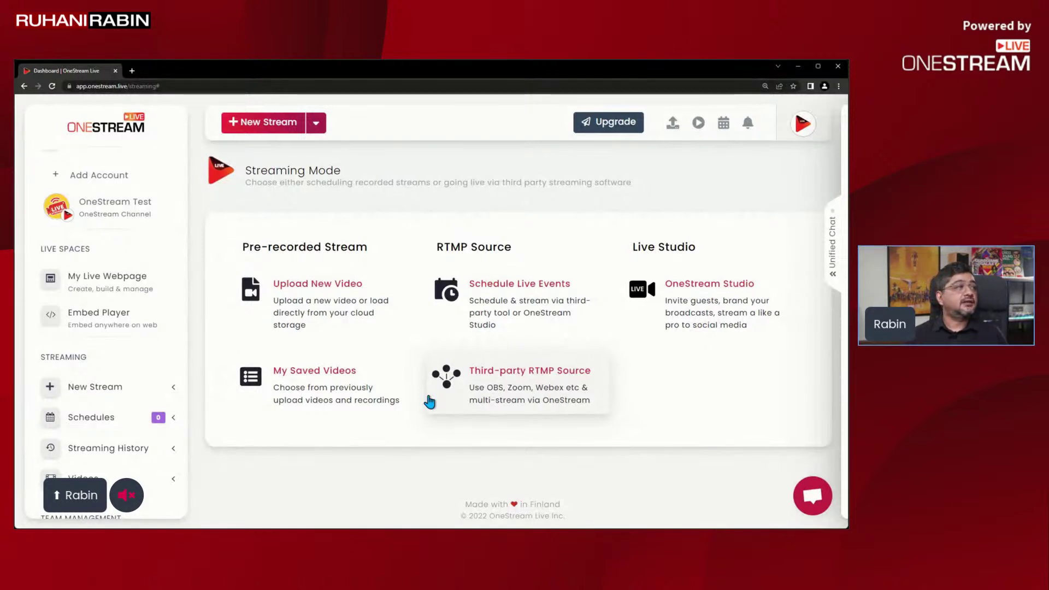
Examine the embed player's size, security, background, adaptive bitrate and chat options, and close its settings without generating new code
click(95, 315)
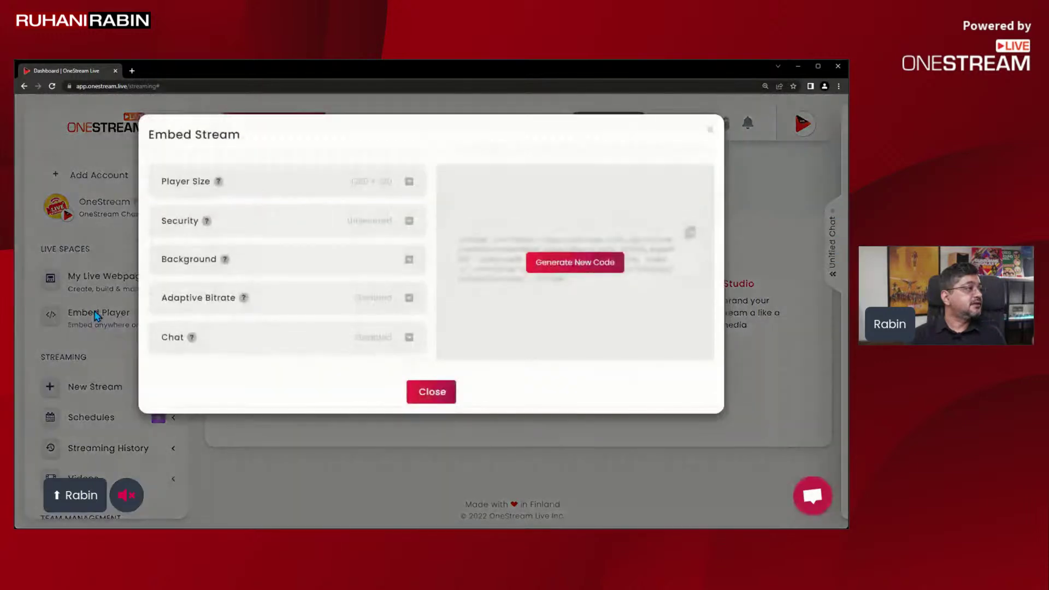
click(269, 182)
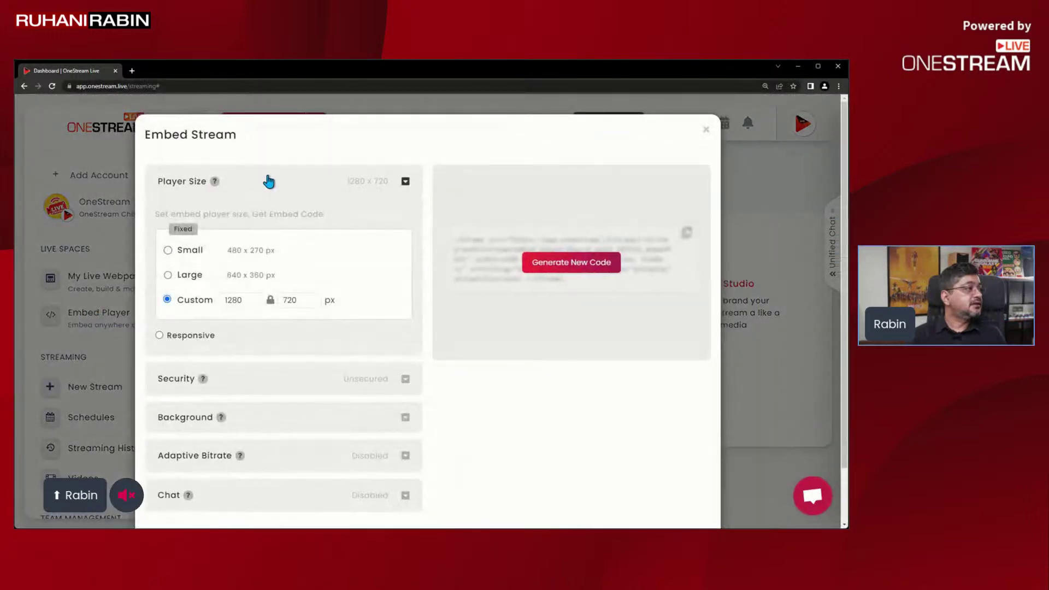
click(321, 378)
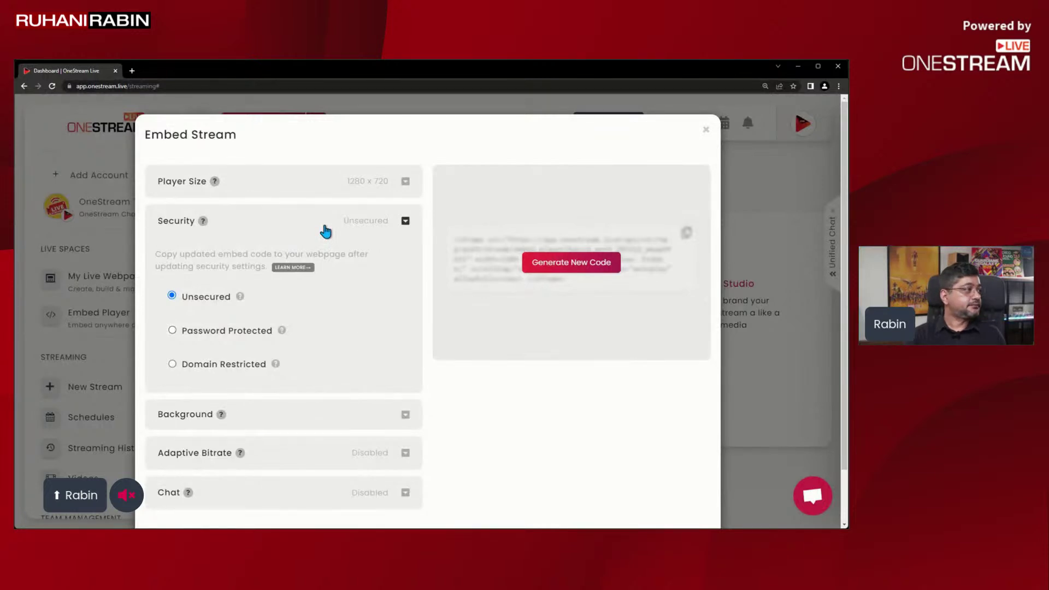
click(273, 414)
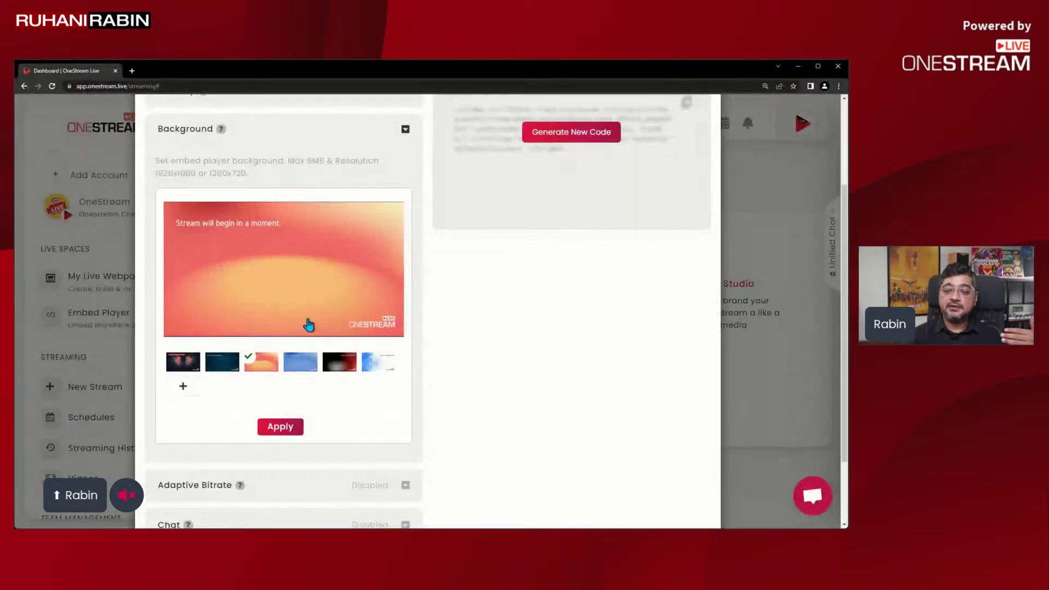
scroll(308, 322, down, 2)
click(292, 391)
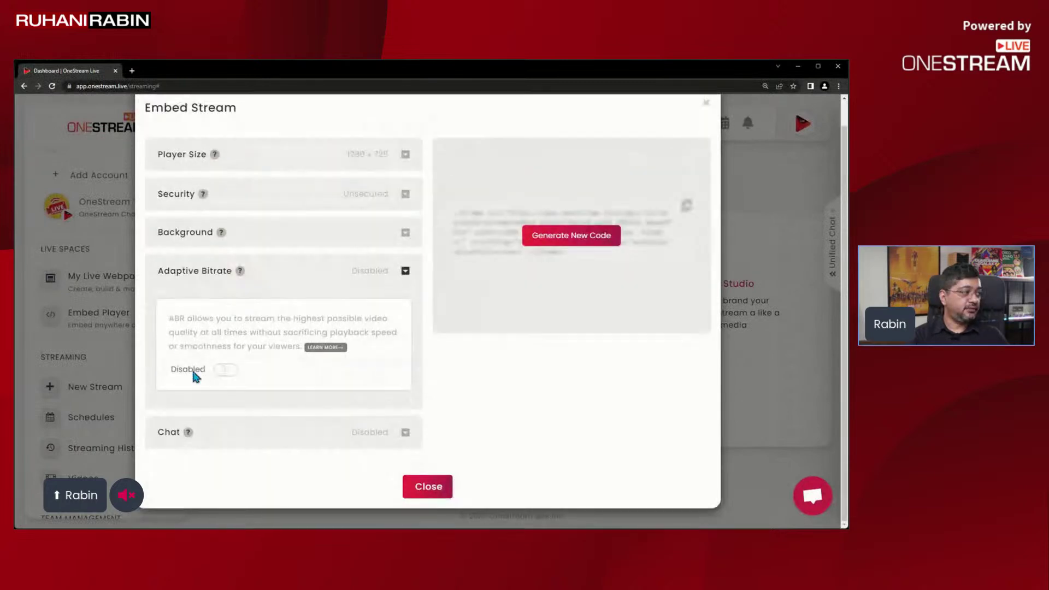
click(270, 438)
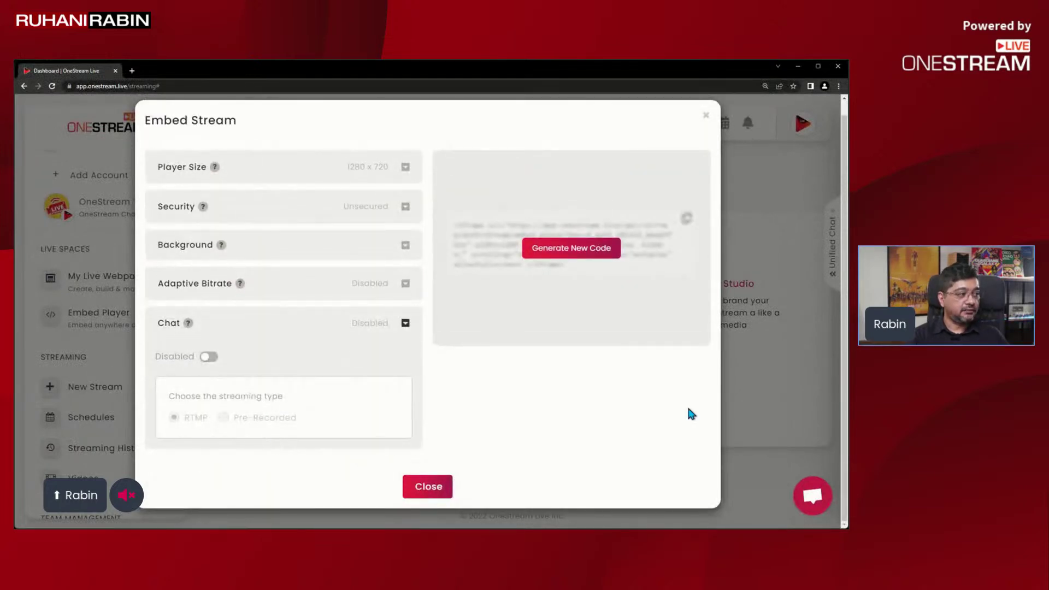
click(413, 489)
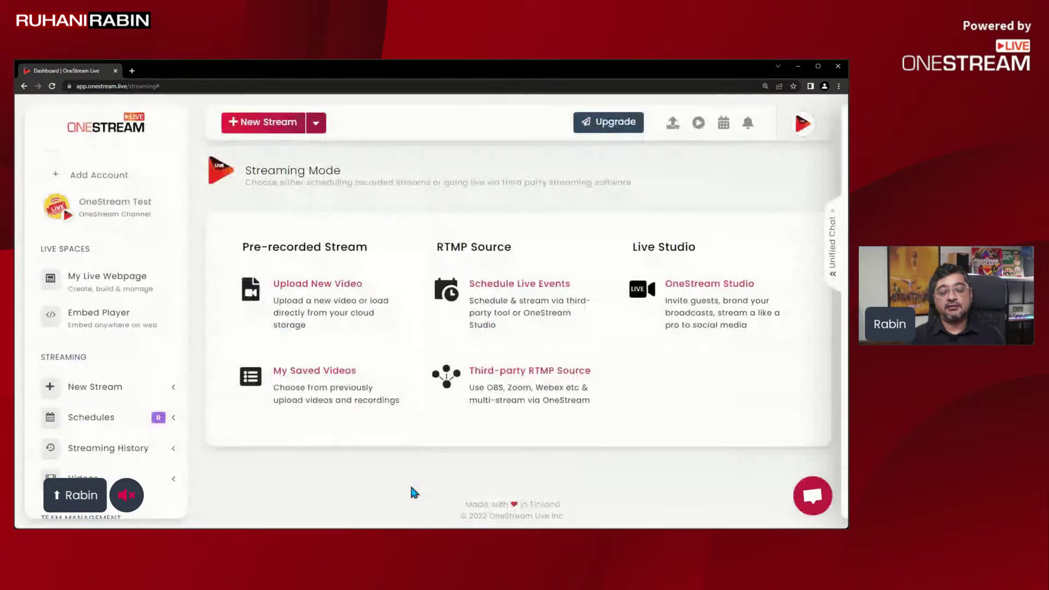
Look through the dashboard's navigation down to the team management and analytics sections
scroll(163, 376, down, 4)
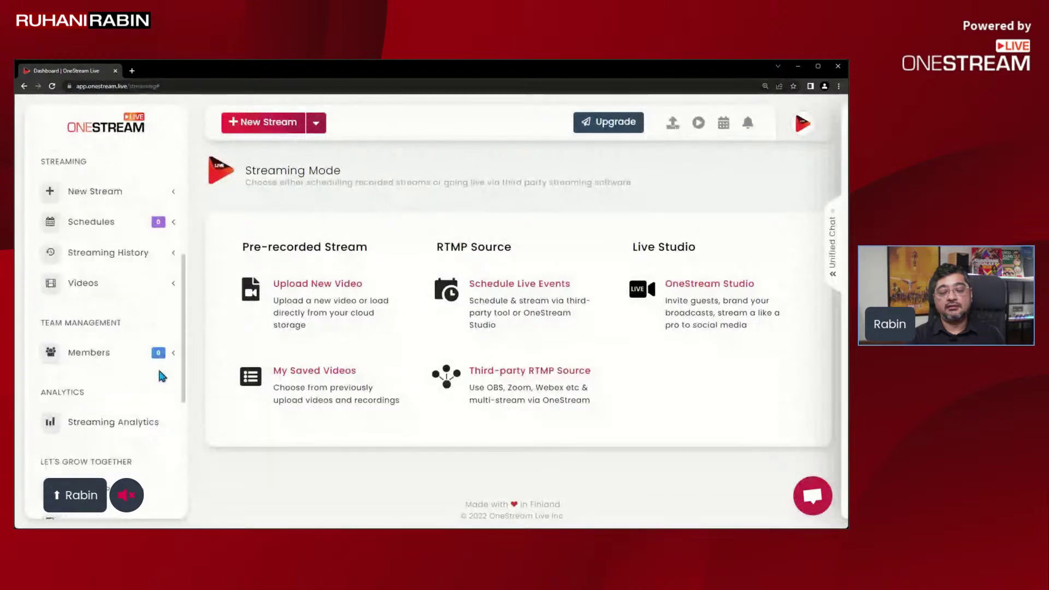